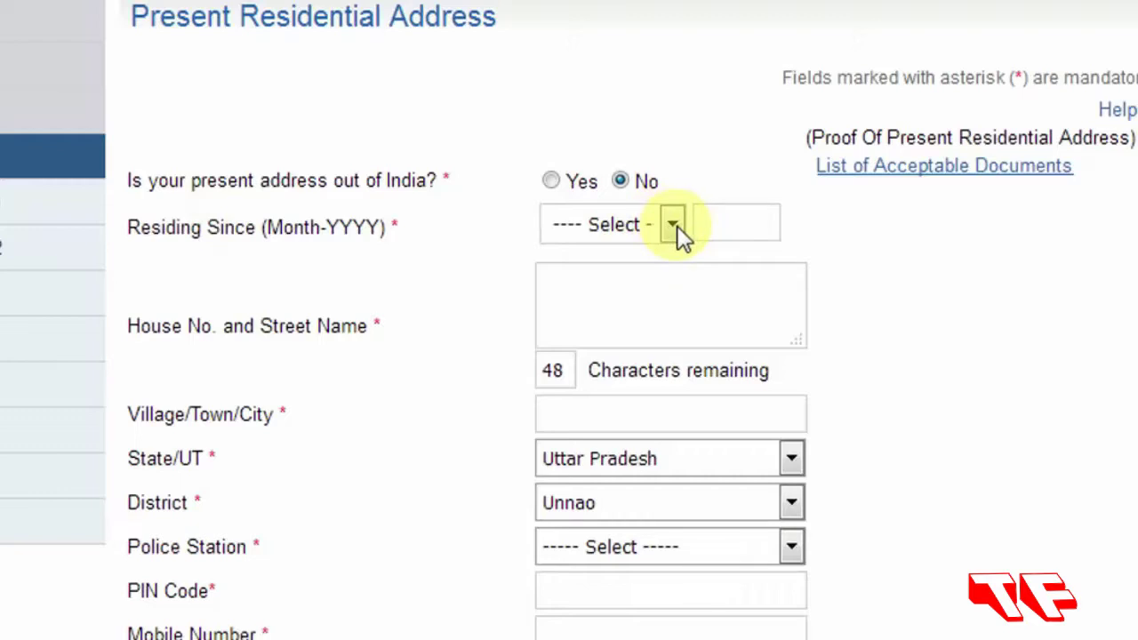
# Set Residing Since to January 1990.
pyautogui.click(642, 185)
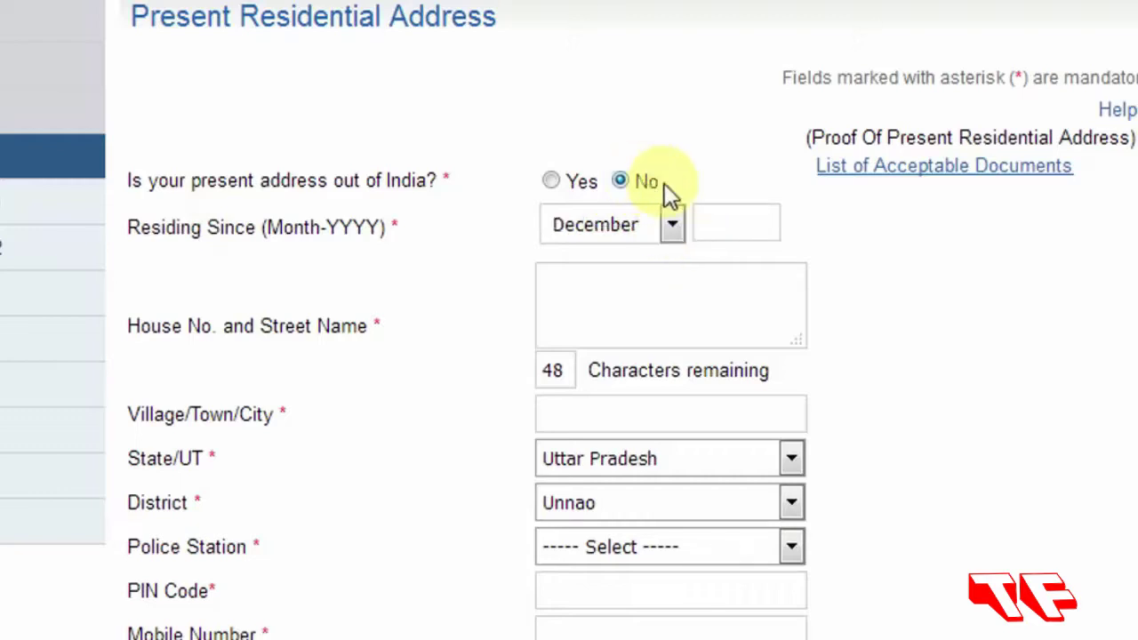
pyautogui.click(678, 228)
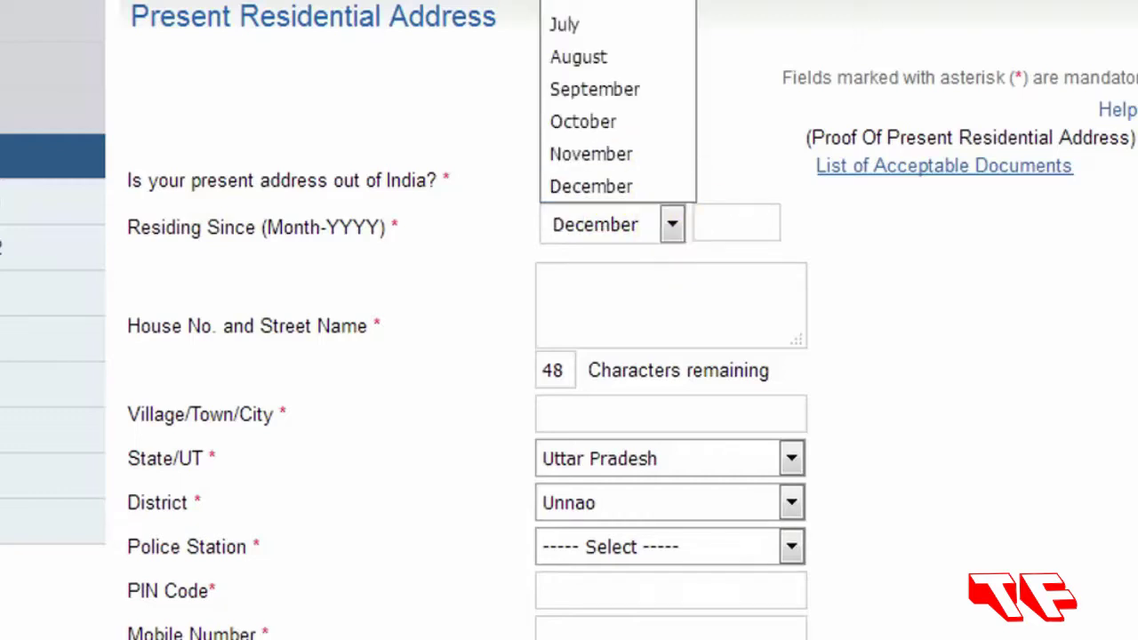
pyautogui.press('j')
pyautogui.click(714, 221)
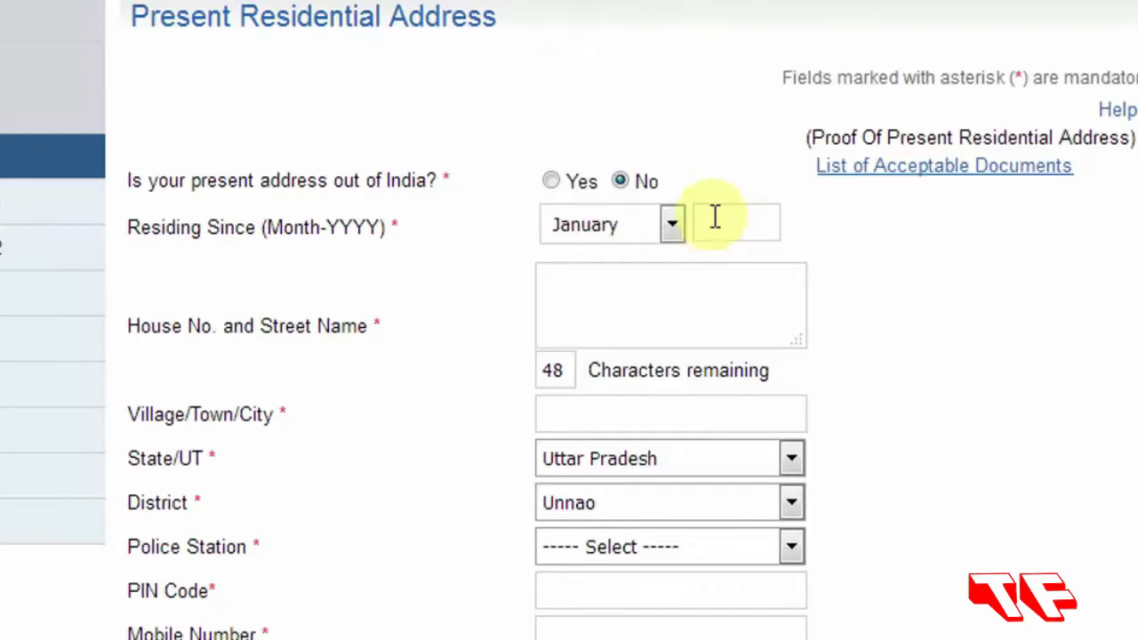
pyautogui.write('1990')
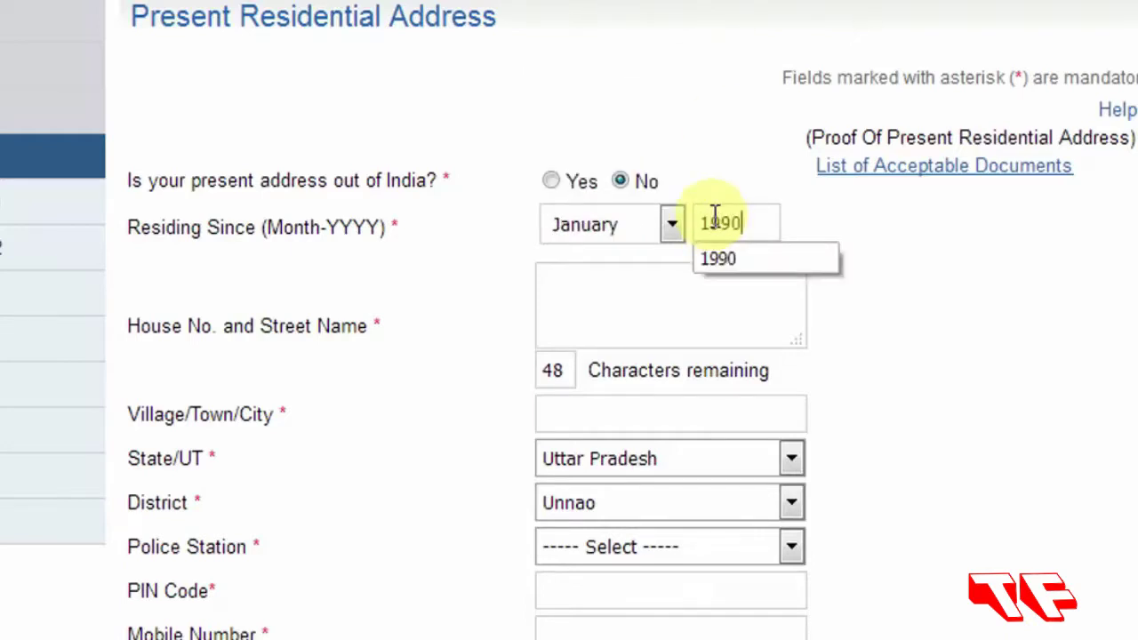
pyautogui.click(915, 247)
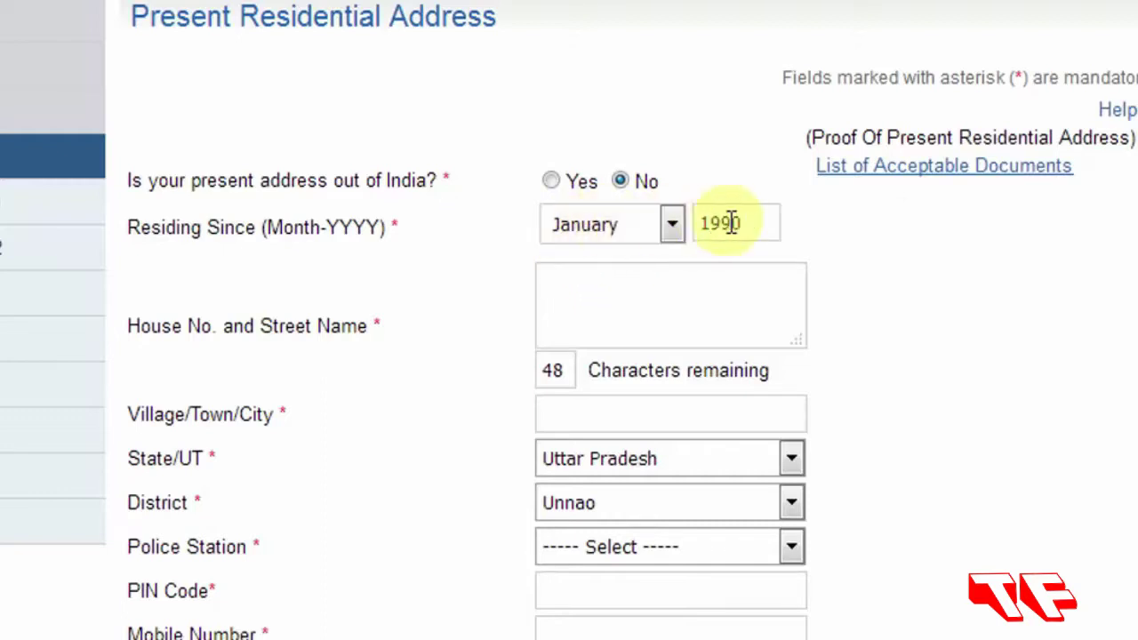
# Enter the house number and street address, then pick the suggested village/town/city.
pyautogui.click(569, 285)
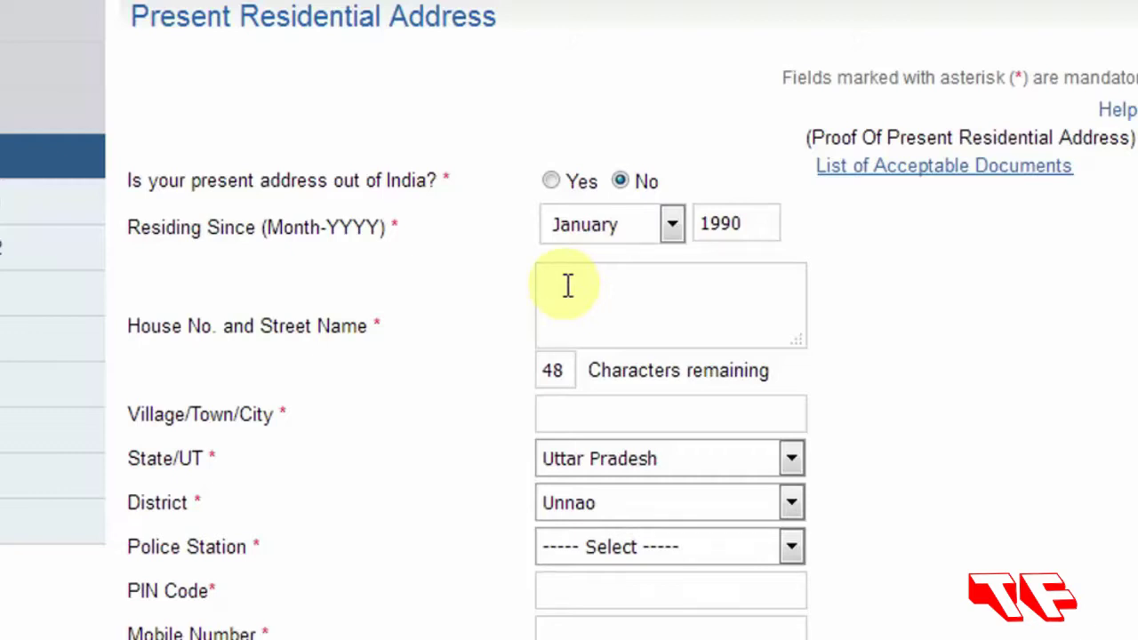
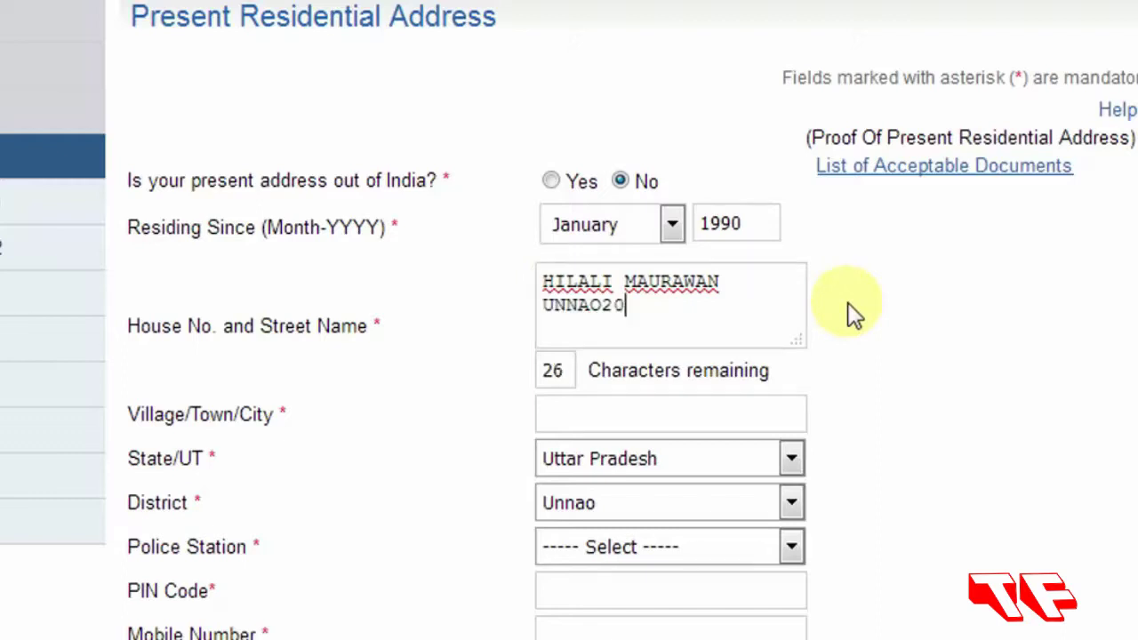
pyautogui.click(604, 305)
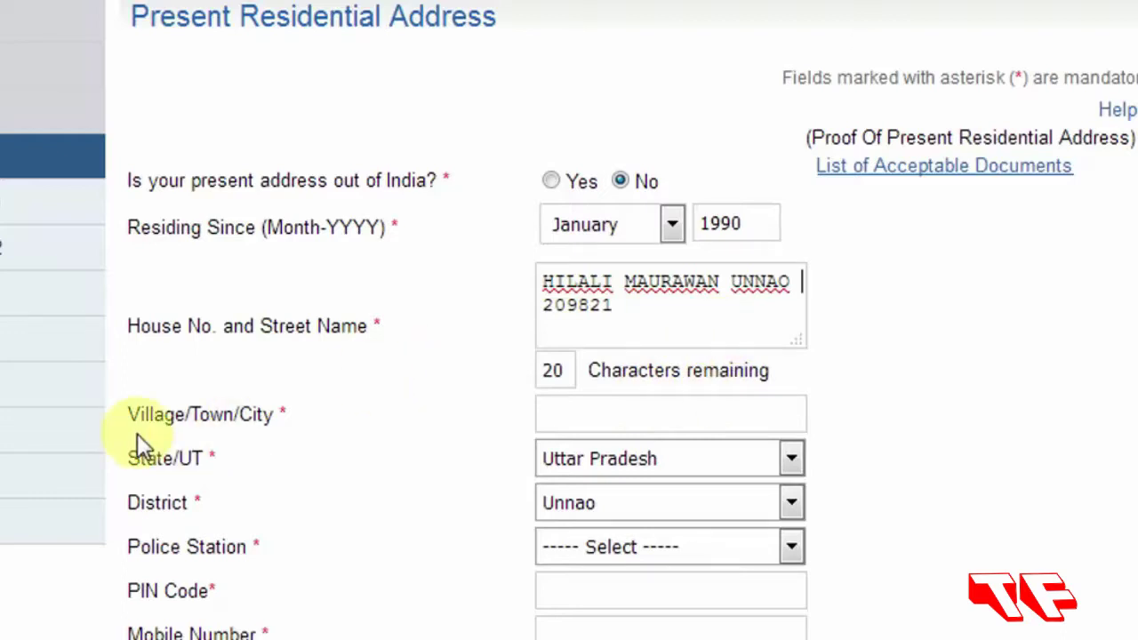
pyautogui.click(571, 420)
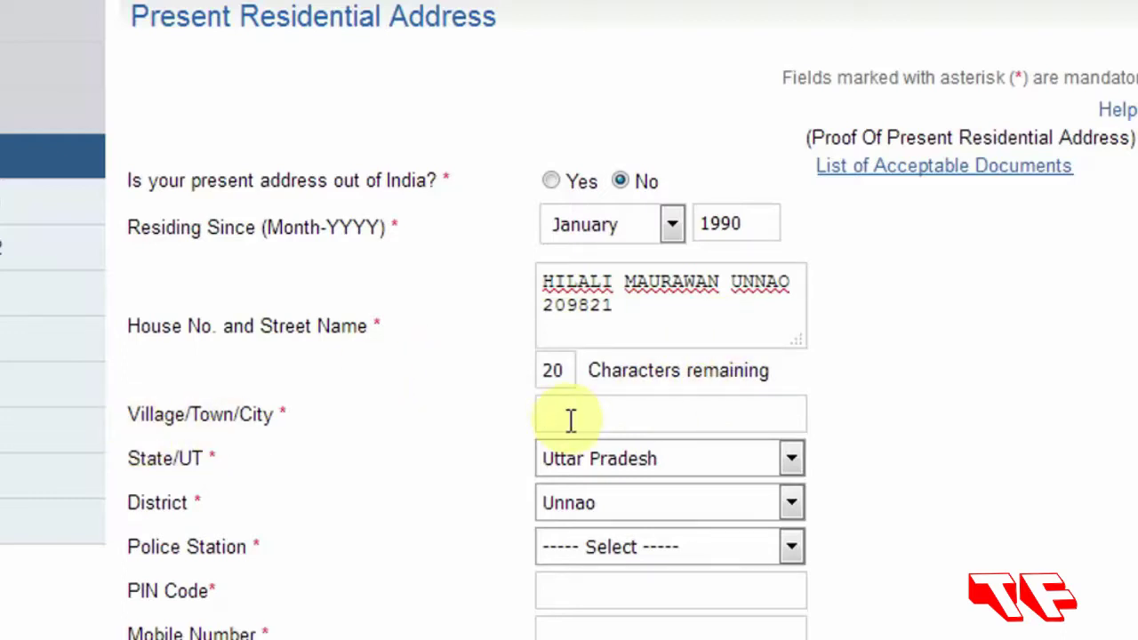
pyautogui.write('HI')
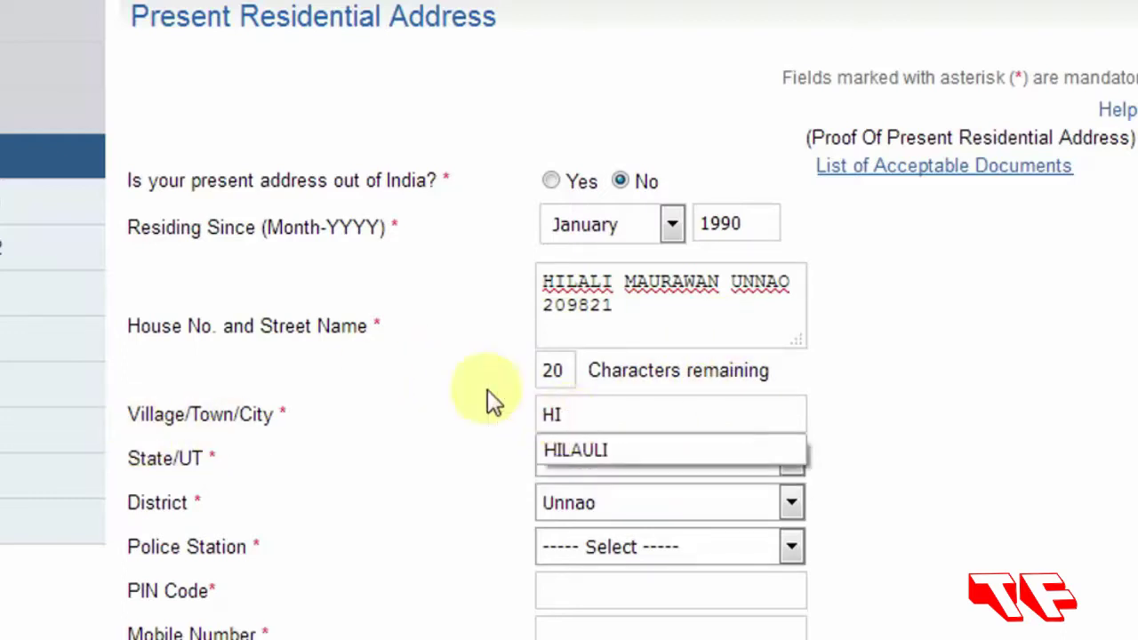
pyautogui.click(601, 449)
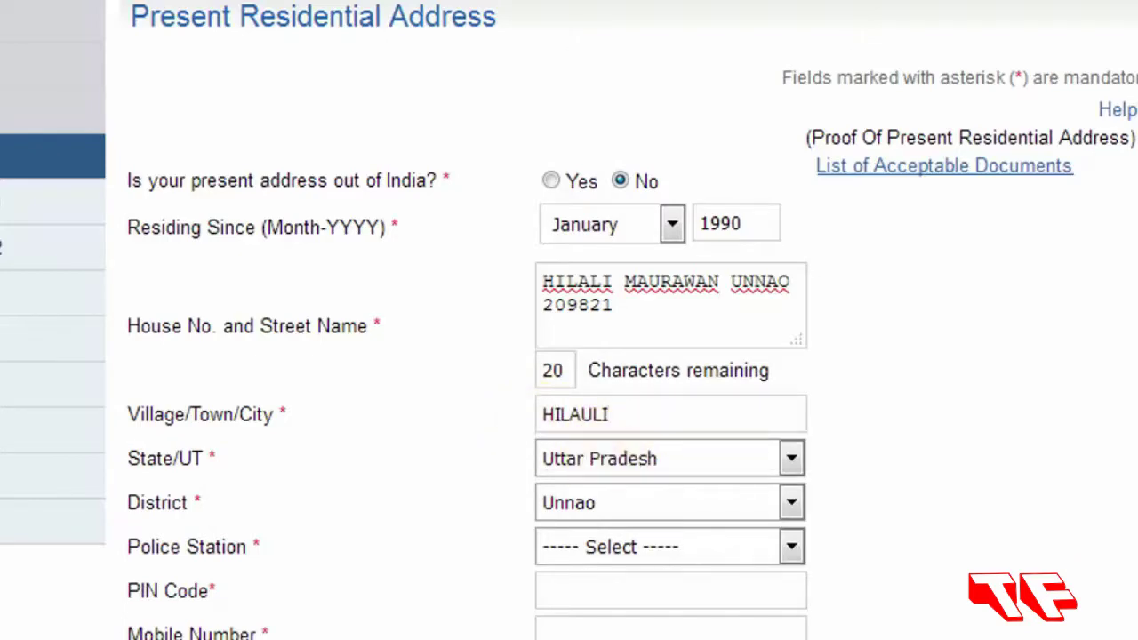
pyautogui.scroll(-5, 436, 159)
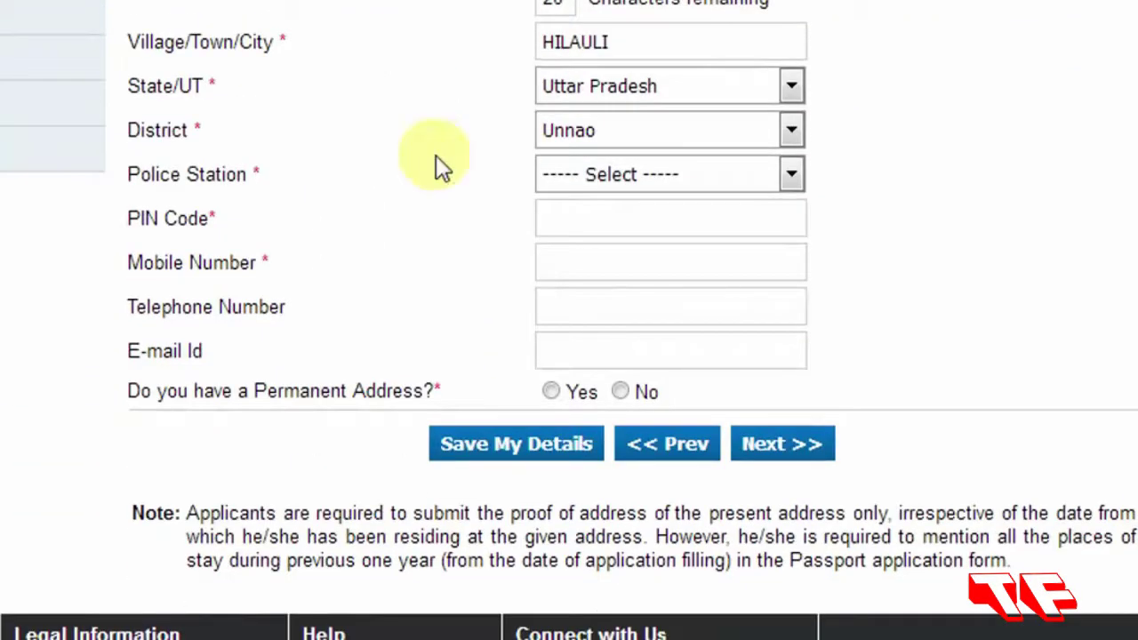
# Choose the local police station and enter the present address PIN code.
pyautogui.click(791, 174)
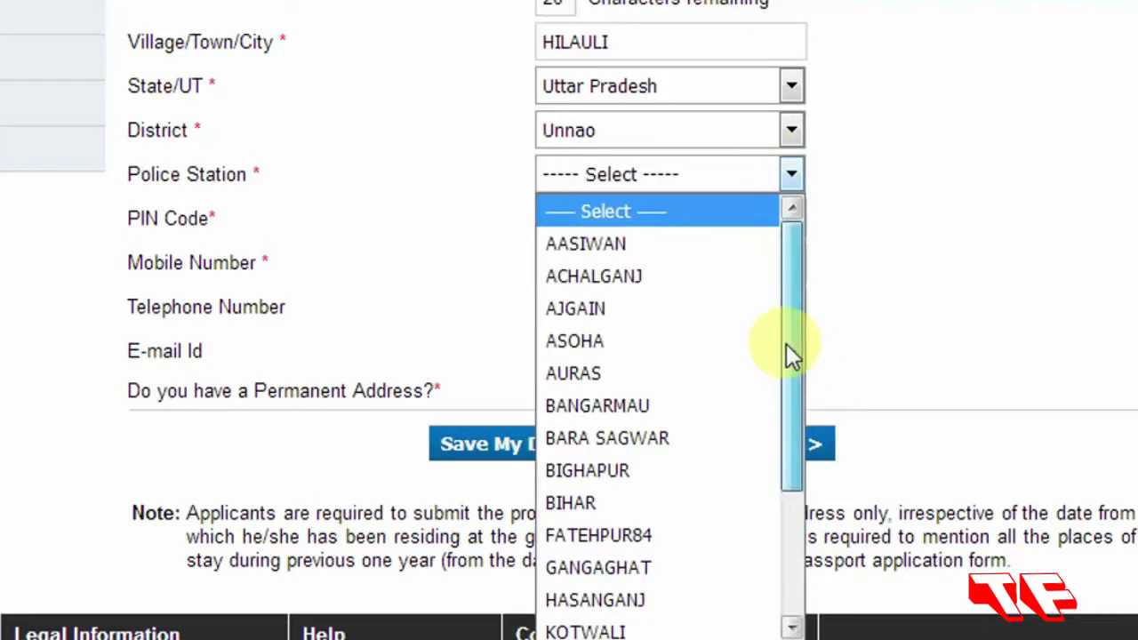
pyautogui.moveTo(786, 343); pyautogui.dragTo(788, 533)
pyautogui.click(580, 534)
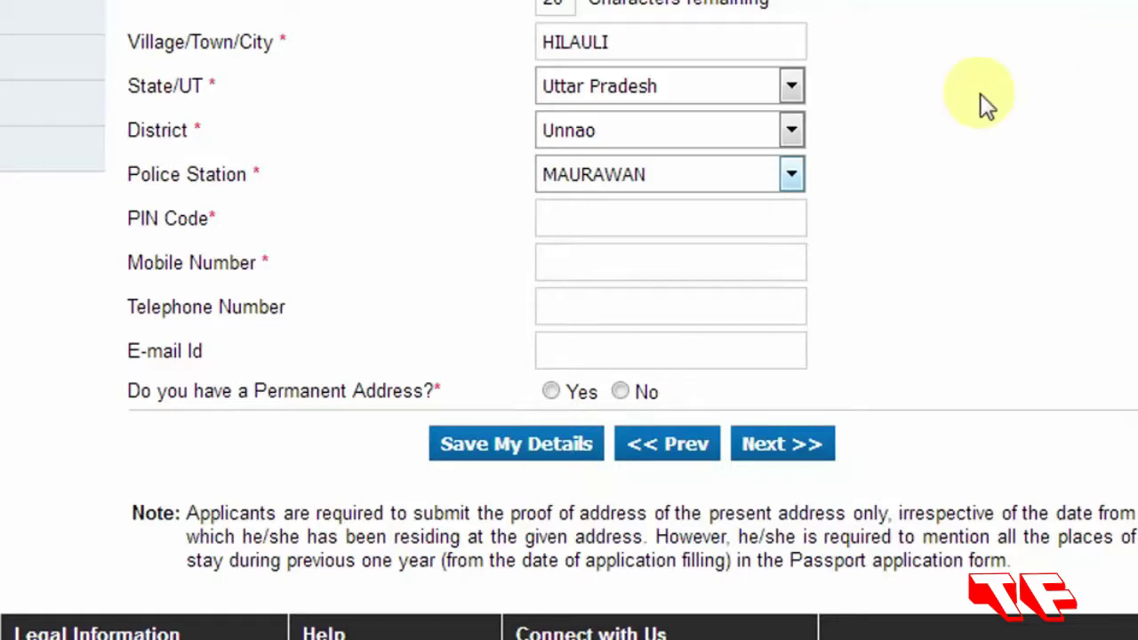
pyautogui.click(572, 216)
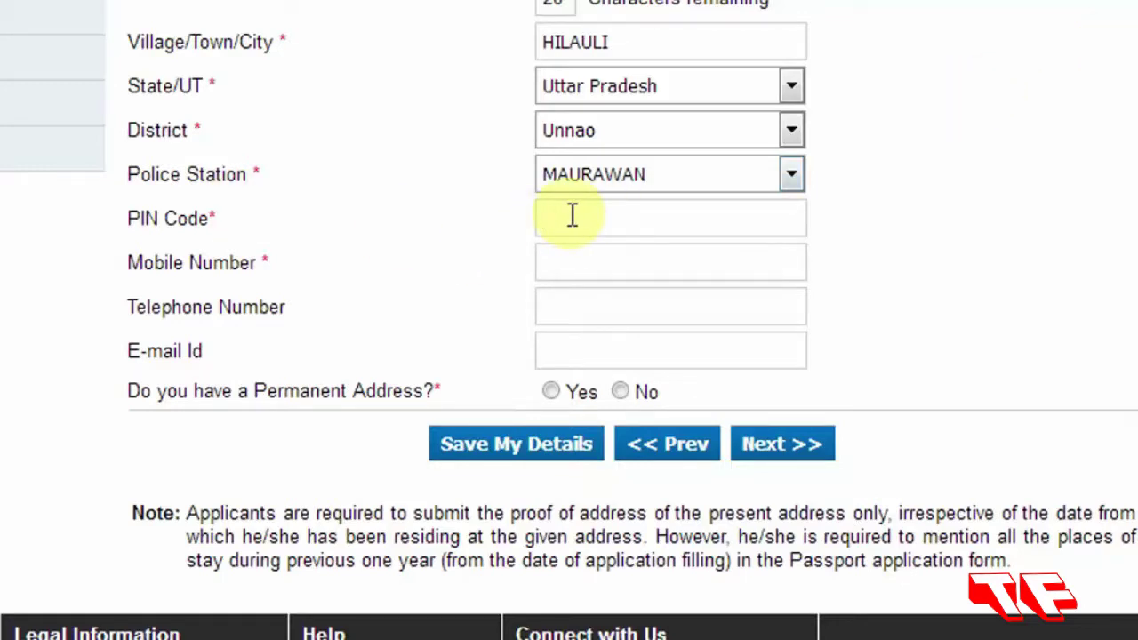
pyautogui.write('209821')
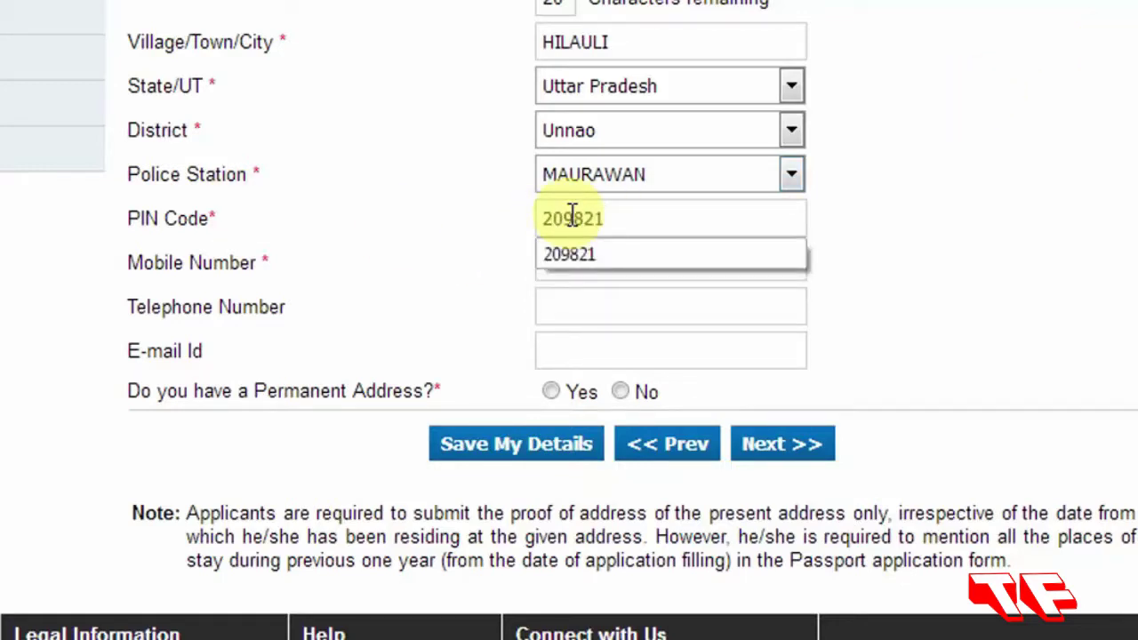
pyautogui.press('Escape')
# Fill the mobile number and e-mail ID from their autocomplete suggestions.
pyautogui.press('Tab')
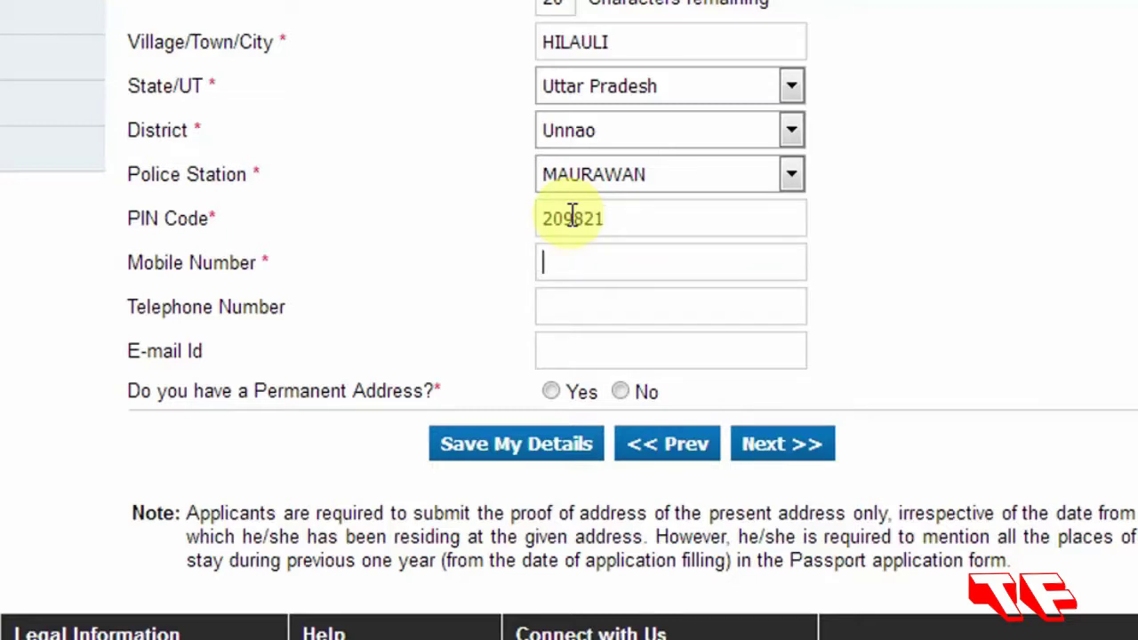
pyautogui.write('9')
pyautogui.press('Down')
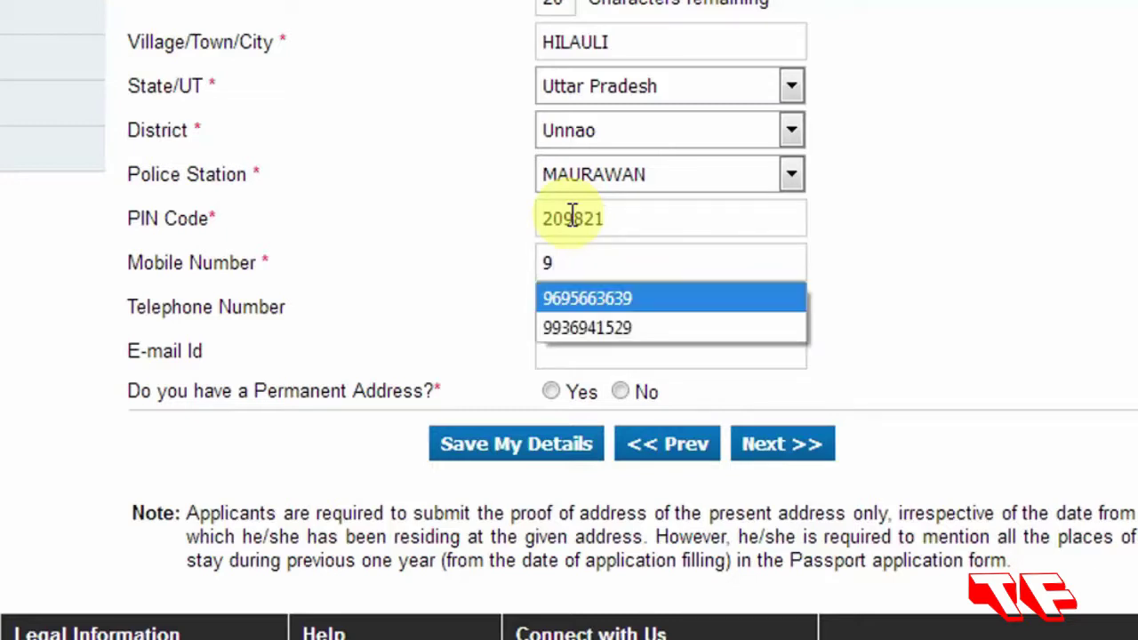
pyautogui.press('Tab')
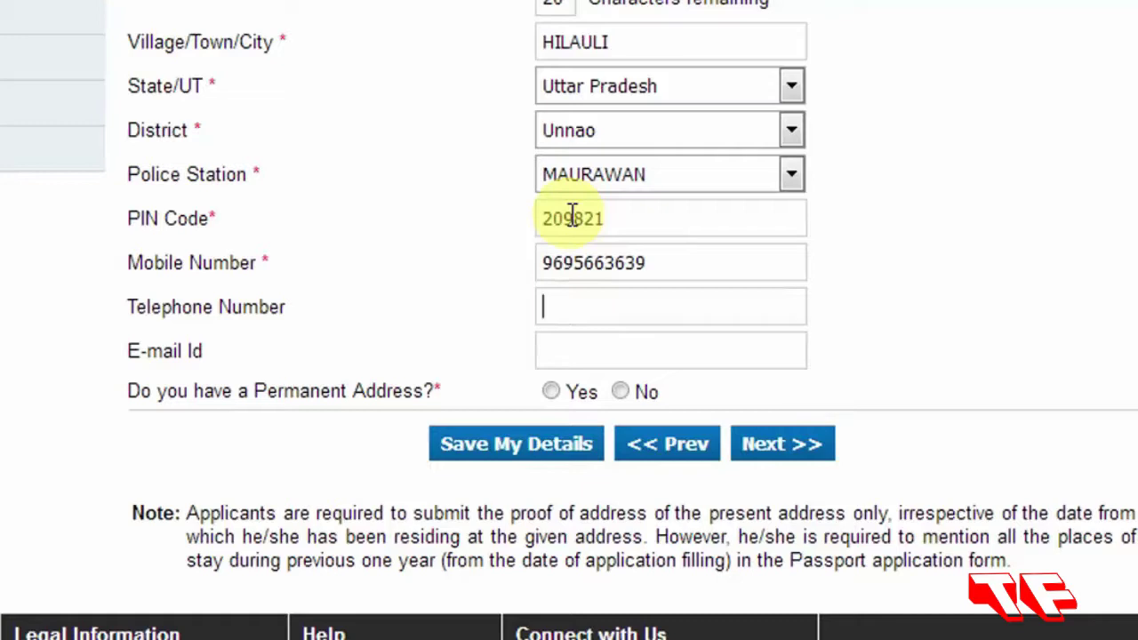
pyautogui.click(614, 356)
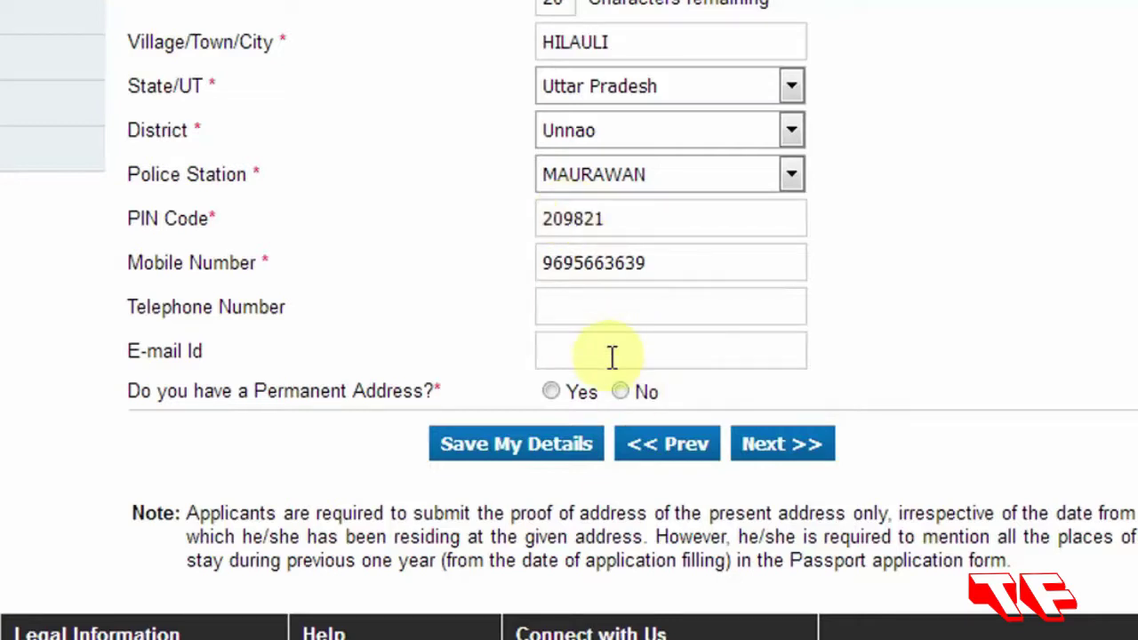
pyautogui.write('S')
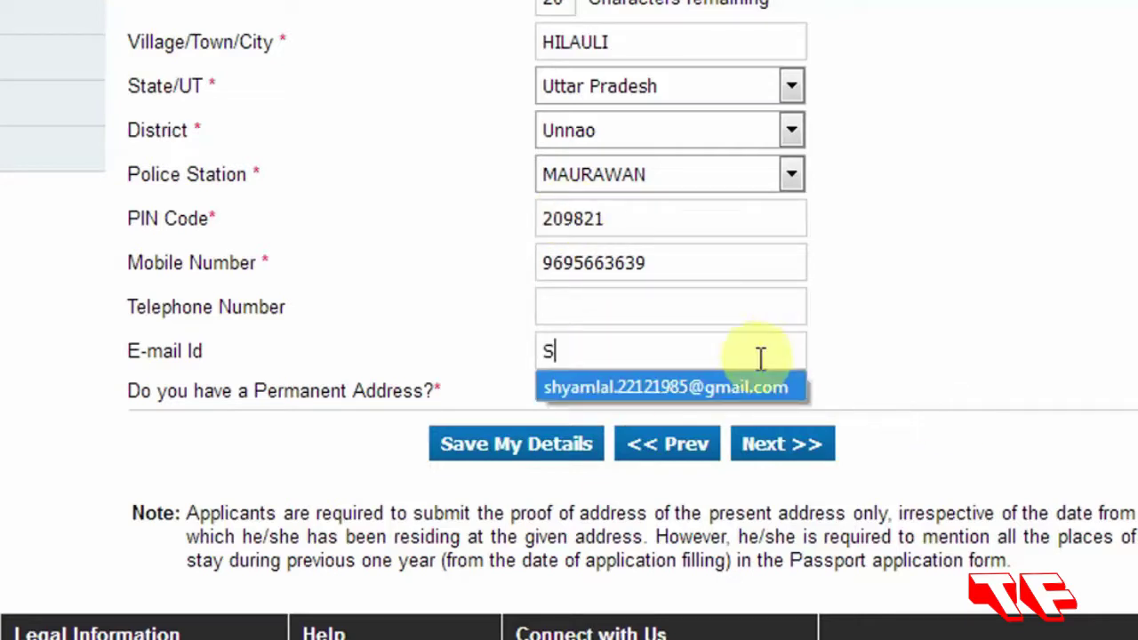
pyautogui.click(759, 387)
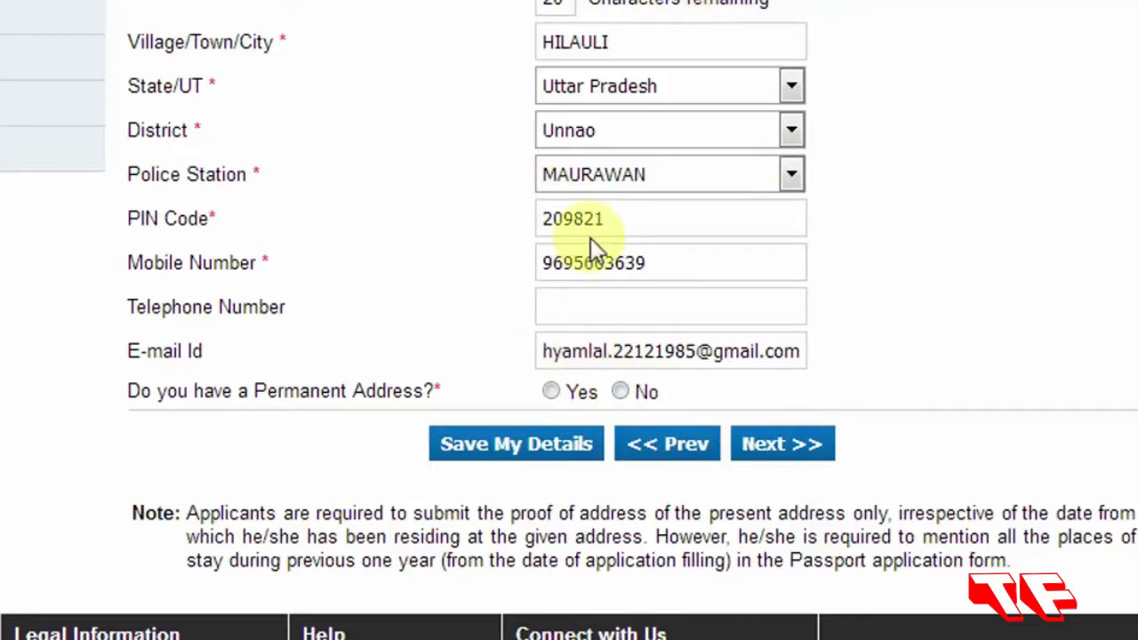
# Answer Yes to both permanent-address questions and proceed to Emergency Contact.
pyautogui.click(544, 393)
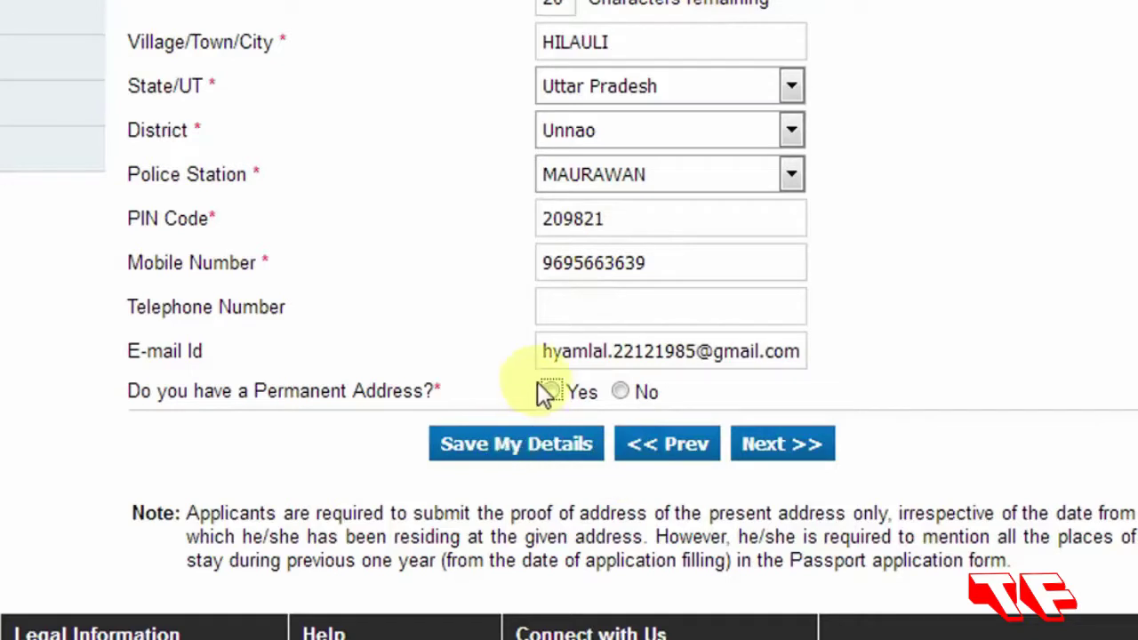
pyautogui.click(556, 399)
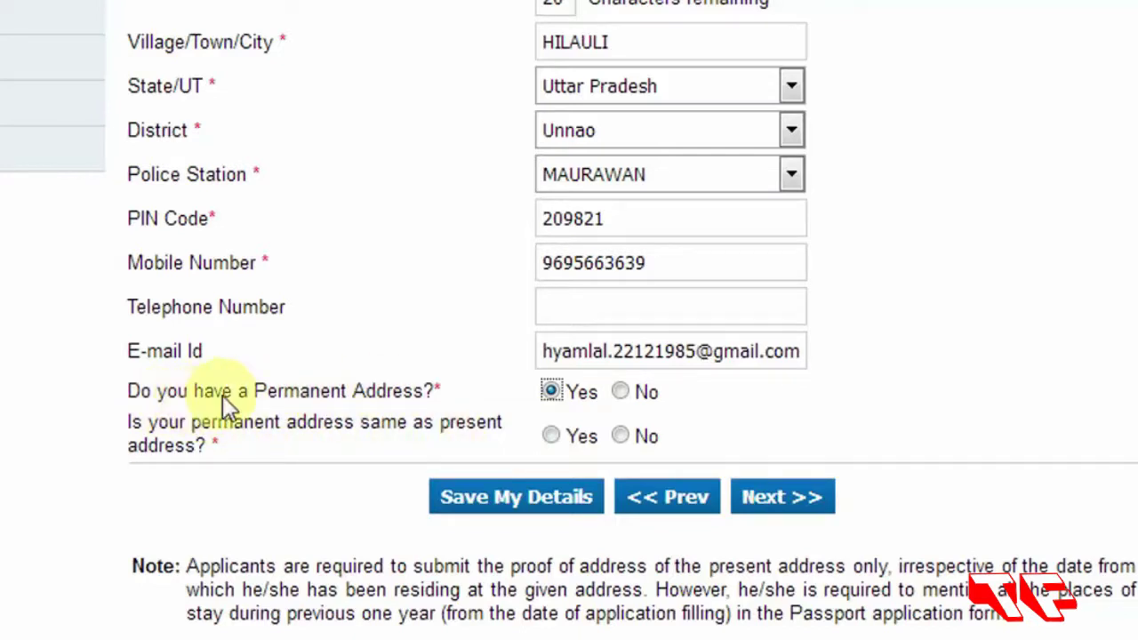
pyautogui.click(549, 391)
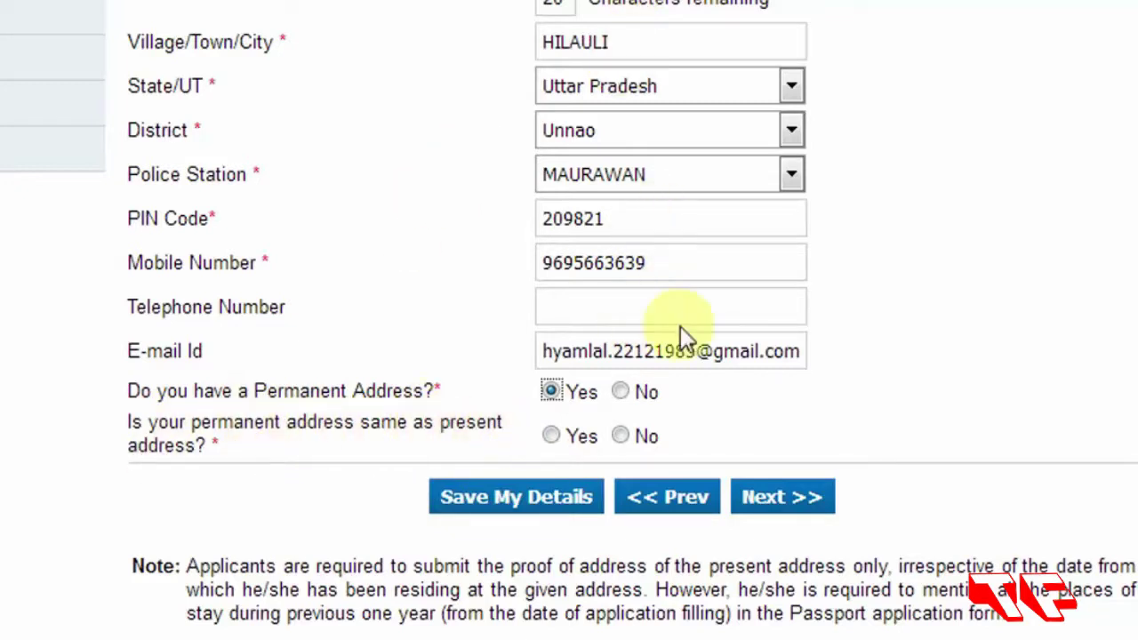
pyautogui.click(549, 436)
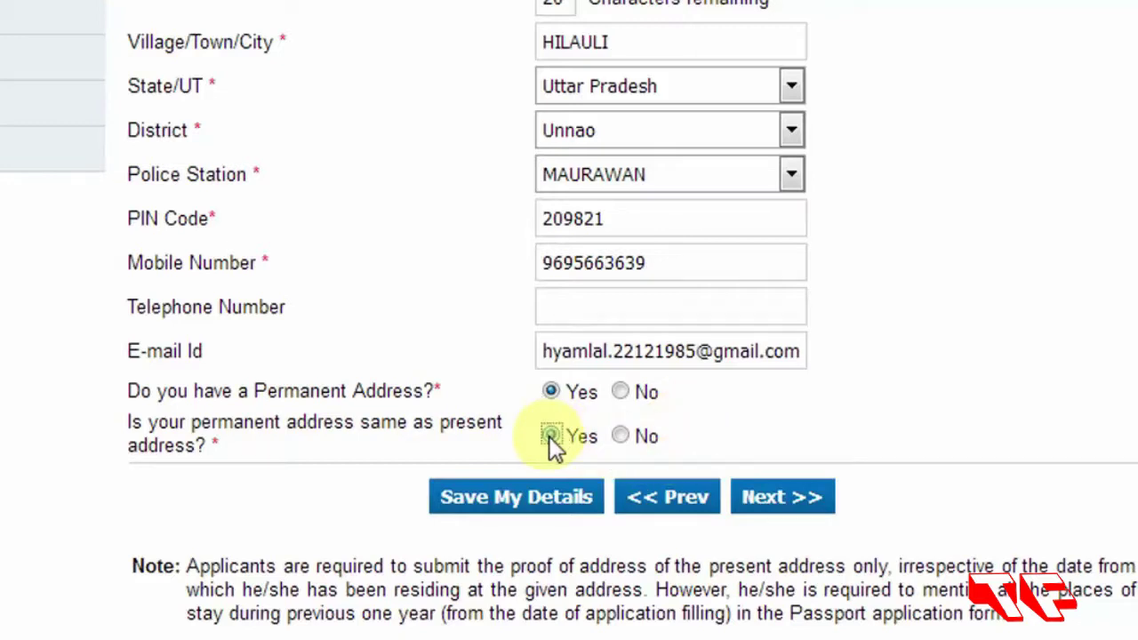
pyautogui.click(781, 501)
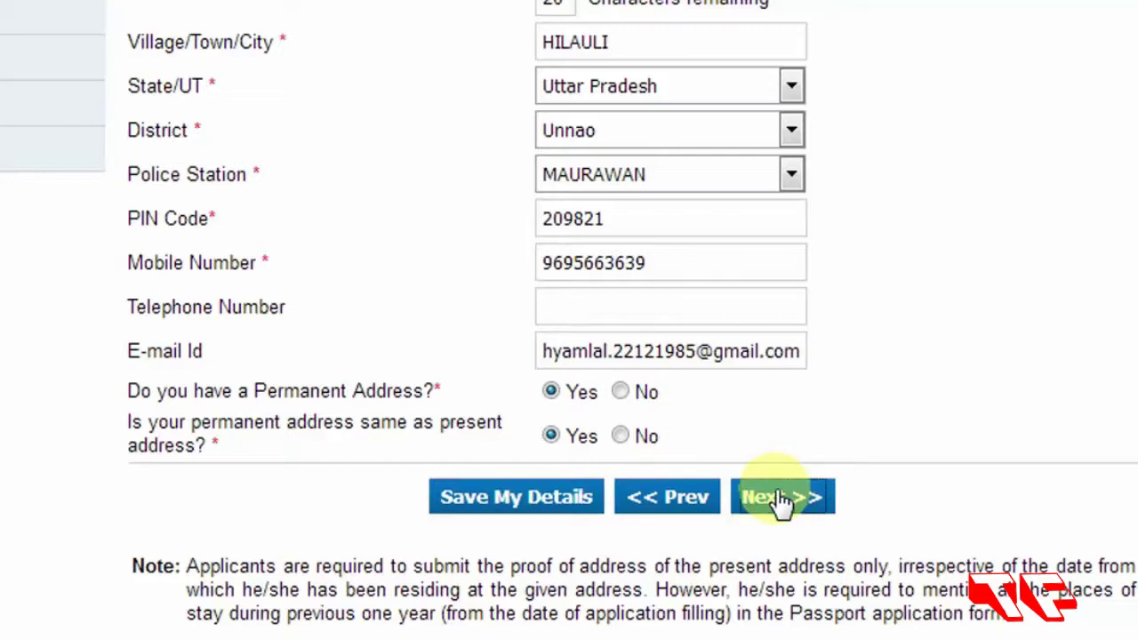
pyautogui.click(783, 358)
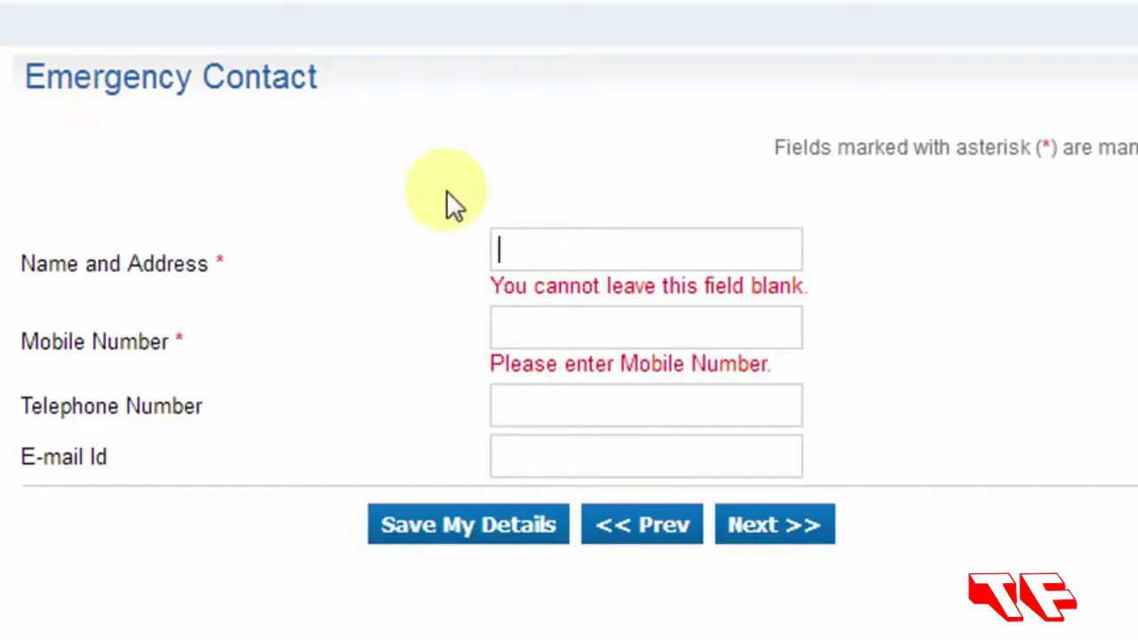
# Fill the emergency contact's name, address and mobile number from saved autofill entries.
pyautogui.click(558, 257)
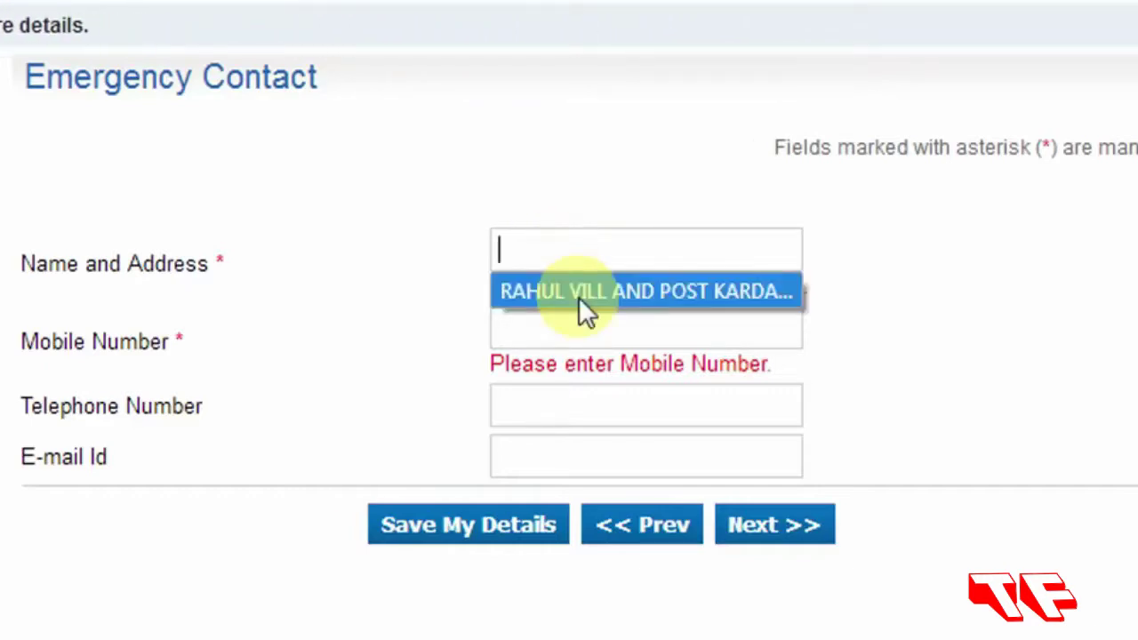
pyautogui.click(578, 294)
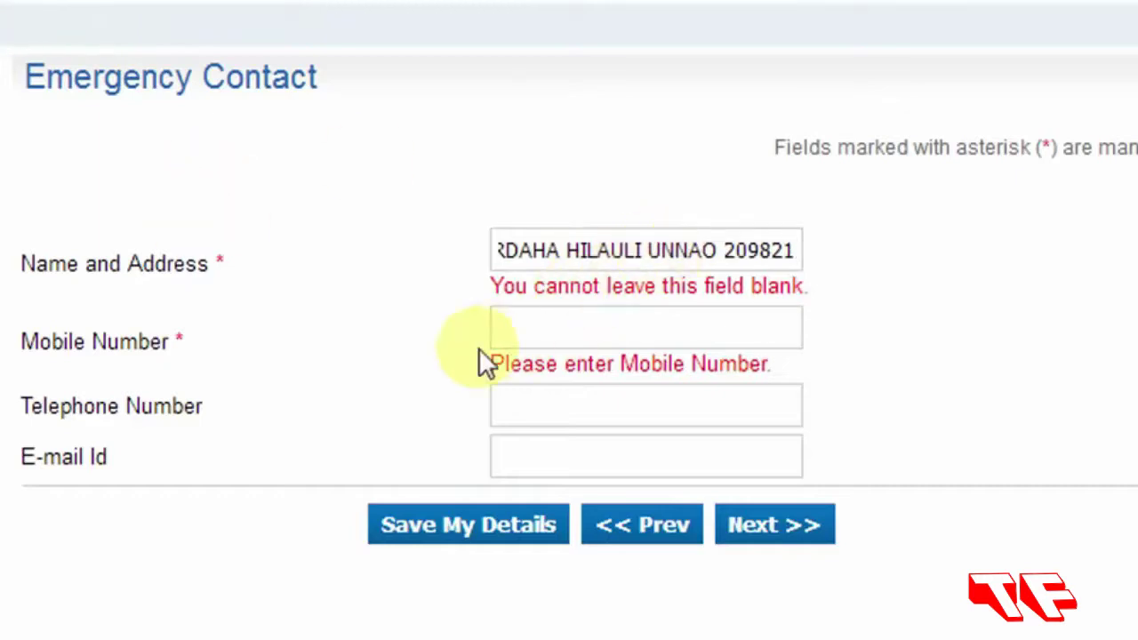
pyautogui.click(537, 334)
pyautogui.write('9')
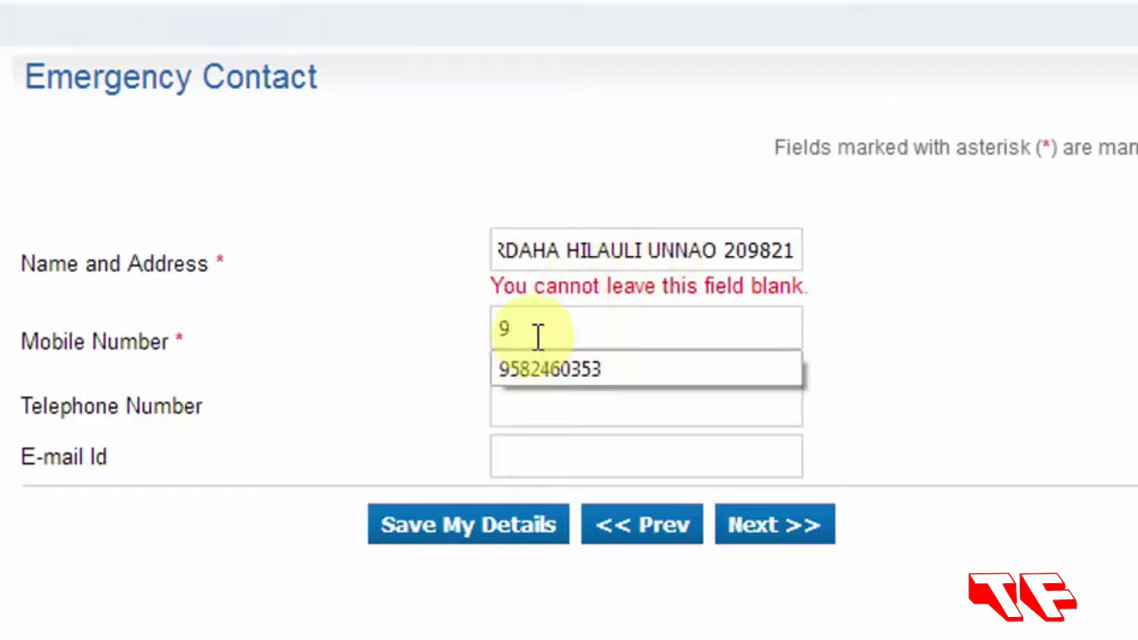
pyautogui.click(602, 368)
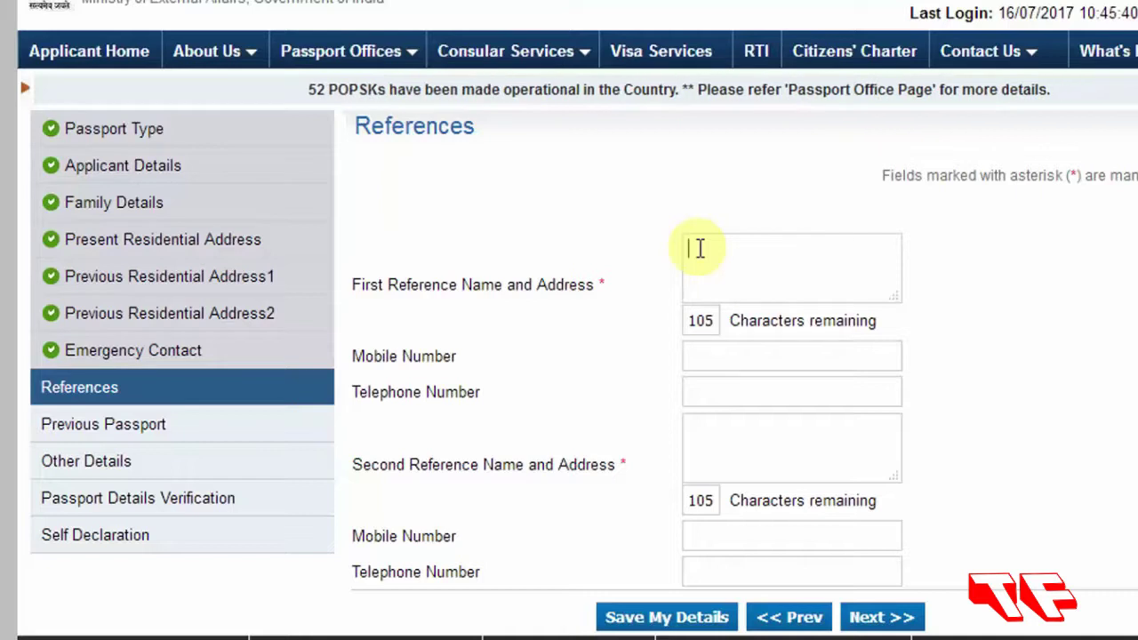
# Enter the first reference's name, address with PIN code, and mobile number.
pyautogui.write('RaTE')
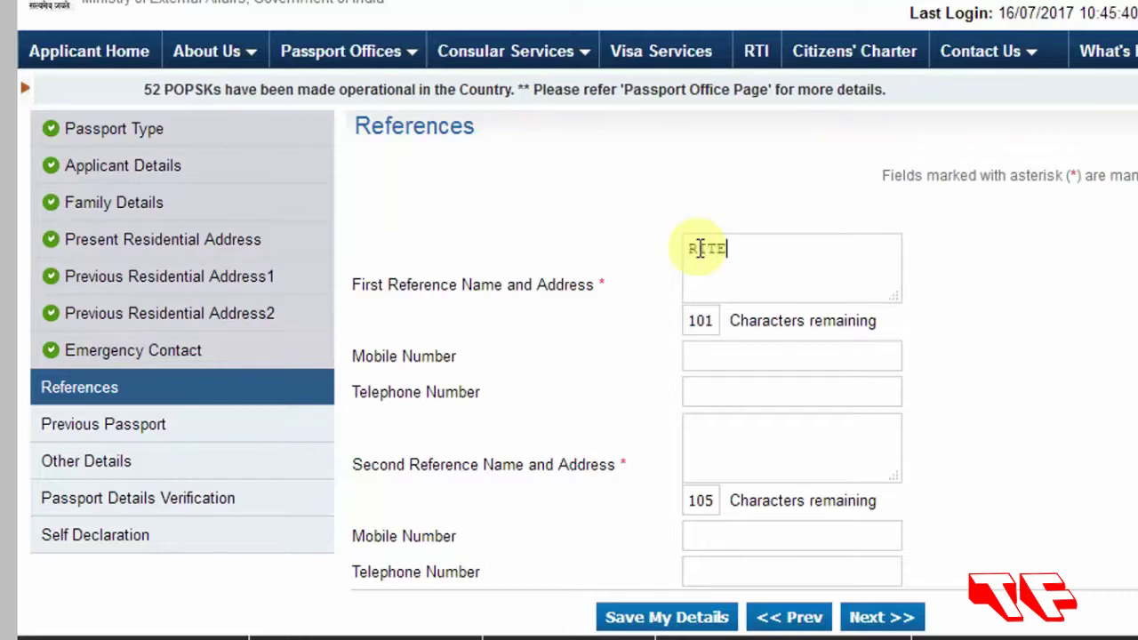
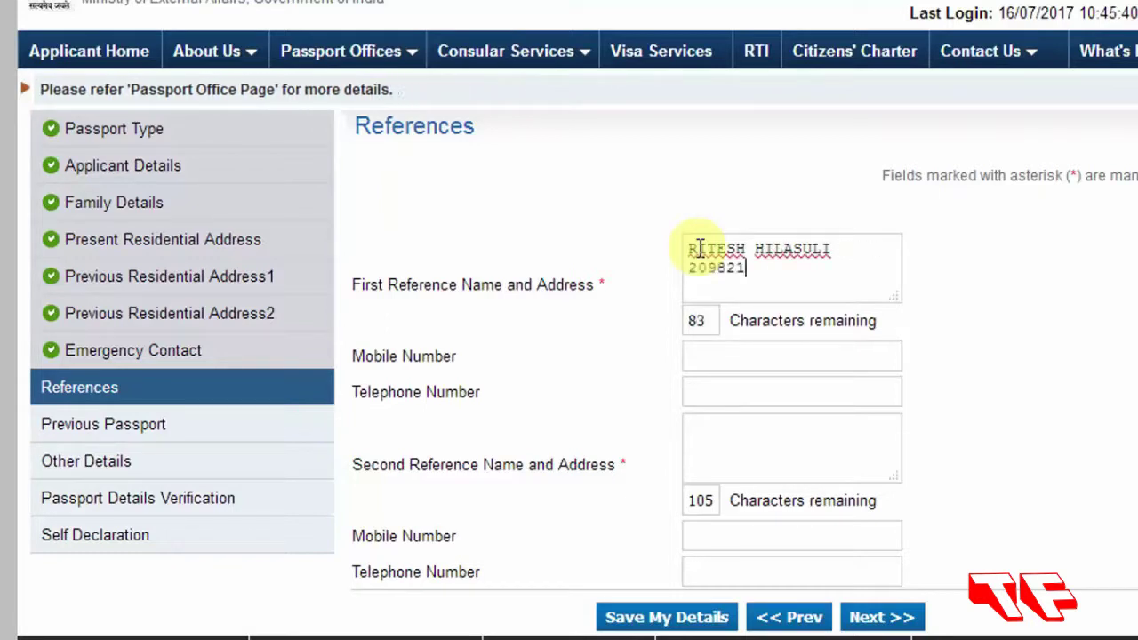
pyautogui.click(754, 356)
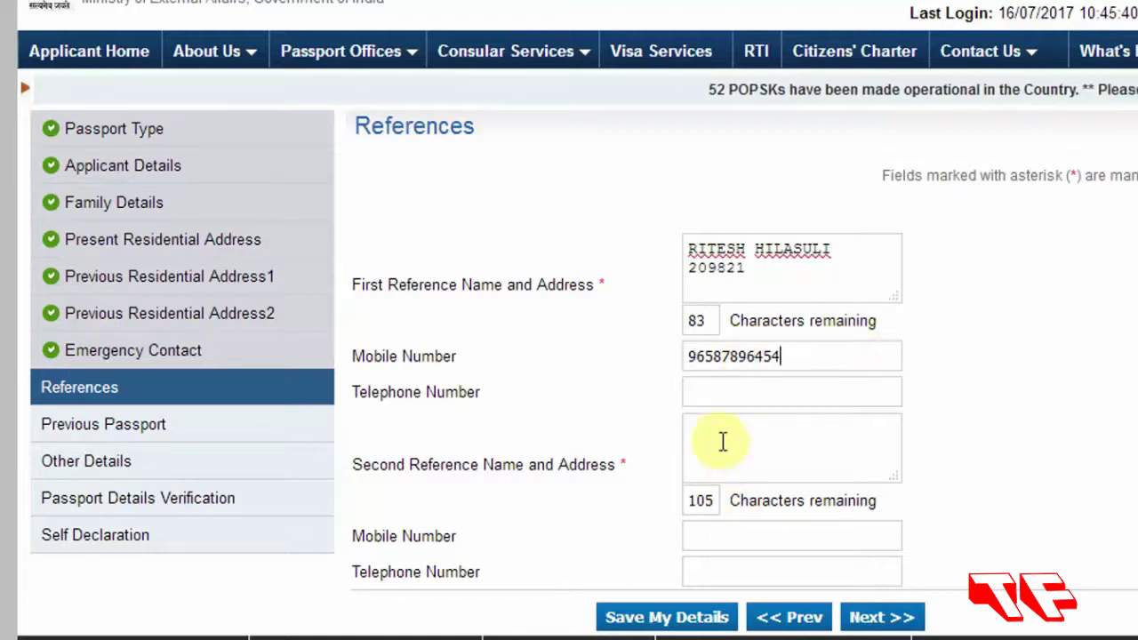
# Enter the second reference's name, address and mobile, then continue to Previous Passport.
pyautogui.click(723, 442)
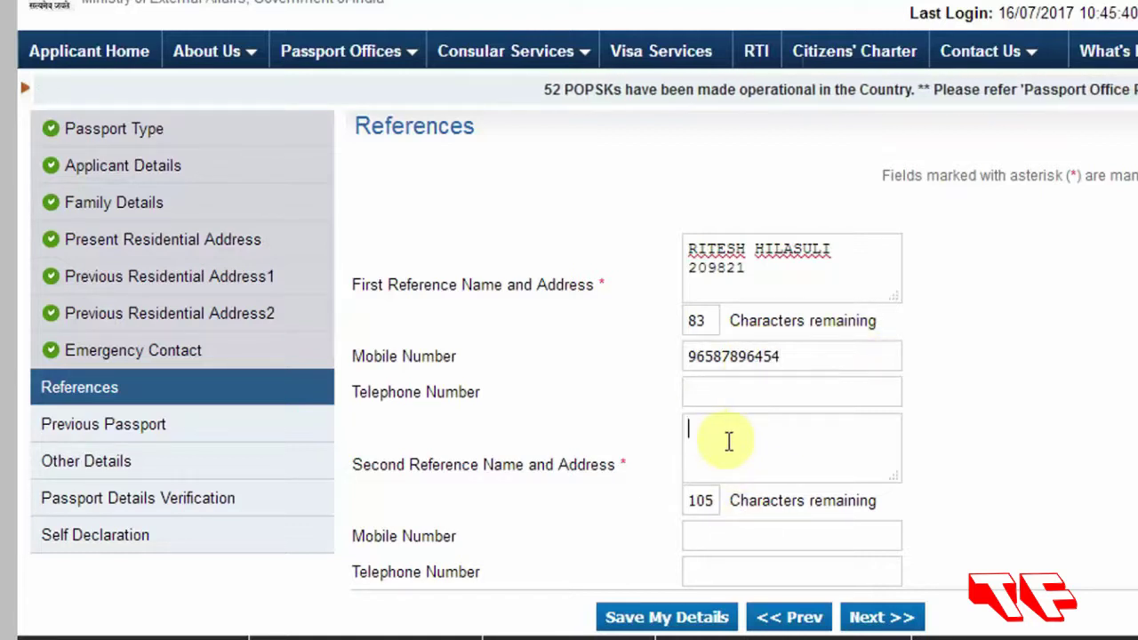
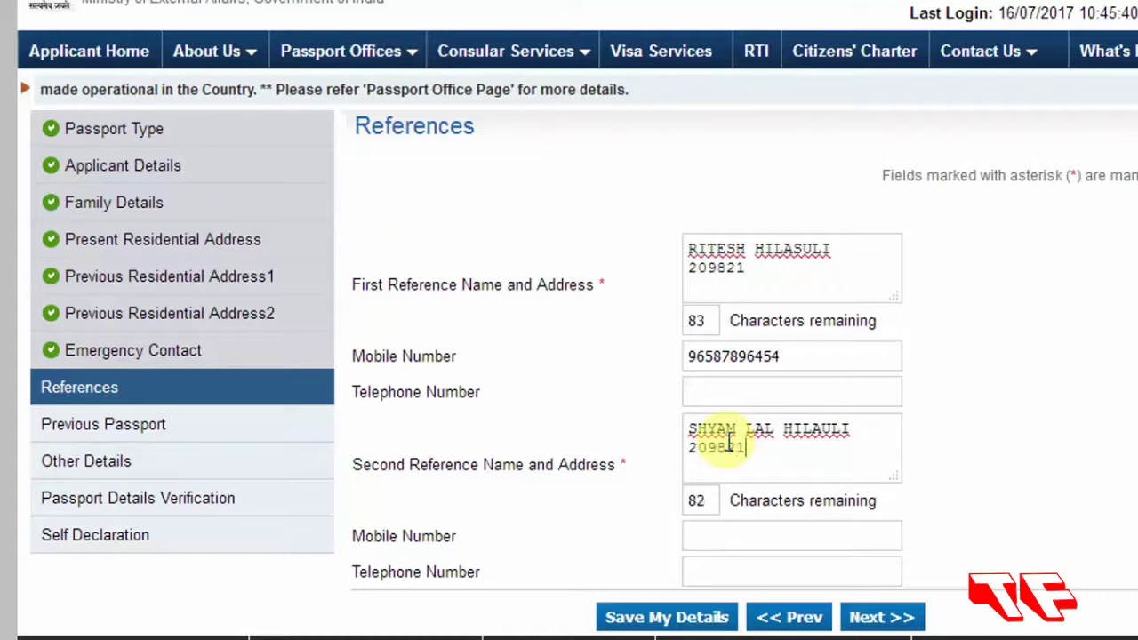
pyautogui.click(714, 530)
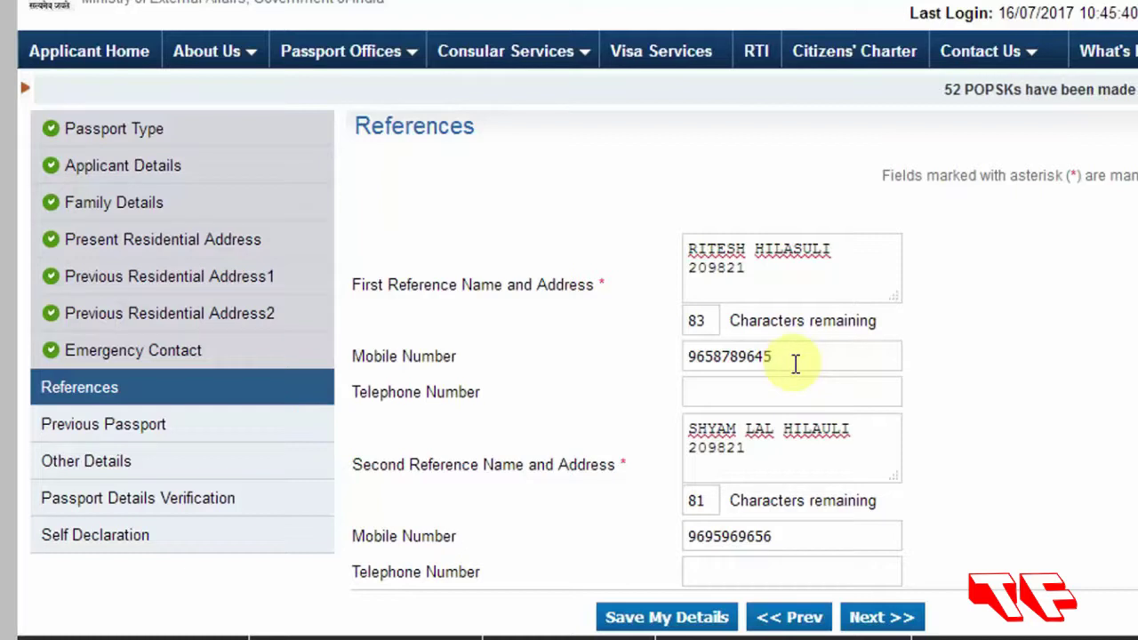
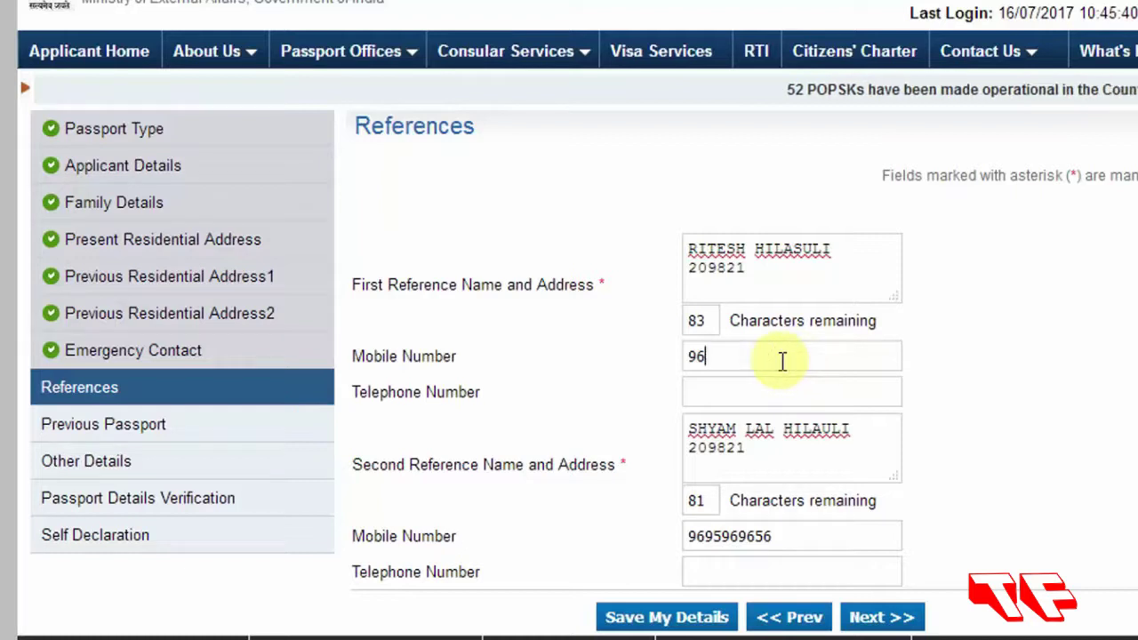
pyautogui.click(879, 619)
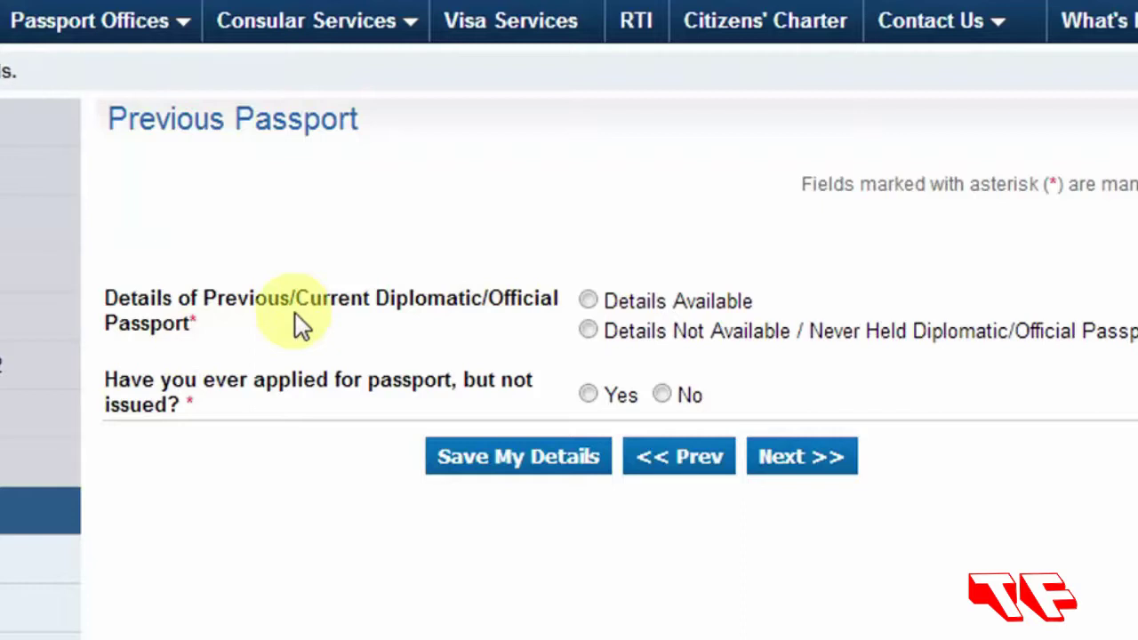
# Select 'Never Held Diplomatic/Official Passport' and No for applied-but-not-issued, then continue.
pyautogui.click(588, 331)
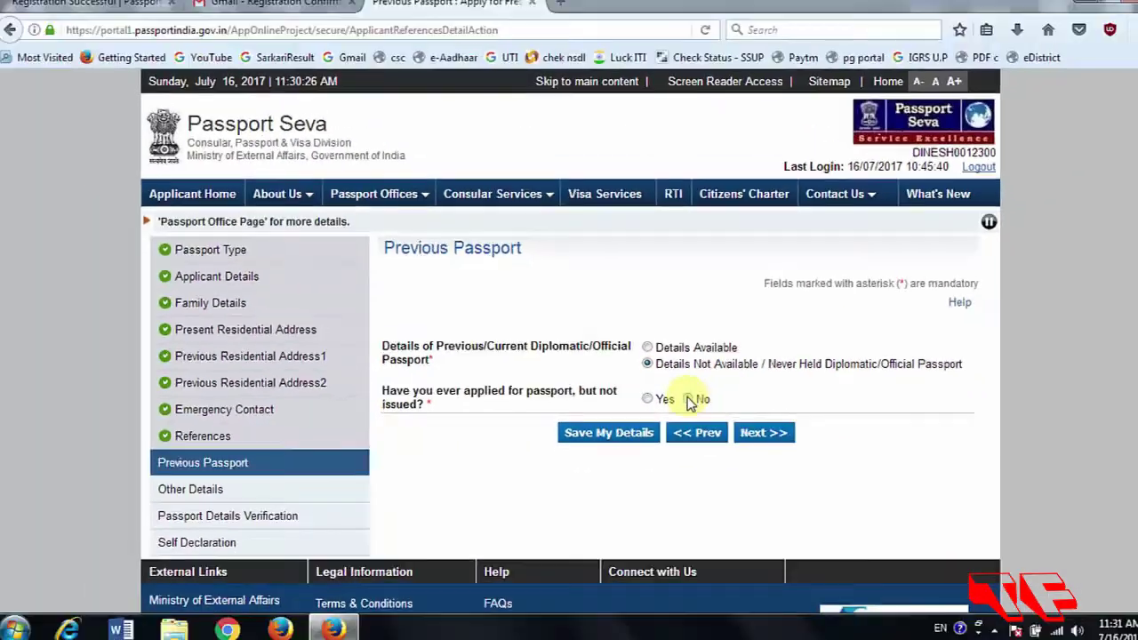
pyautogui.click(661, 394)
pyautogui.click(775, 436)
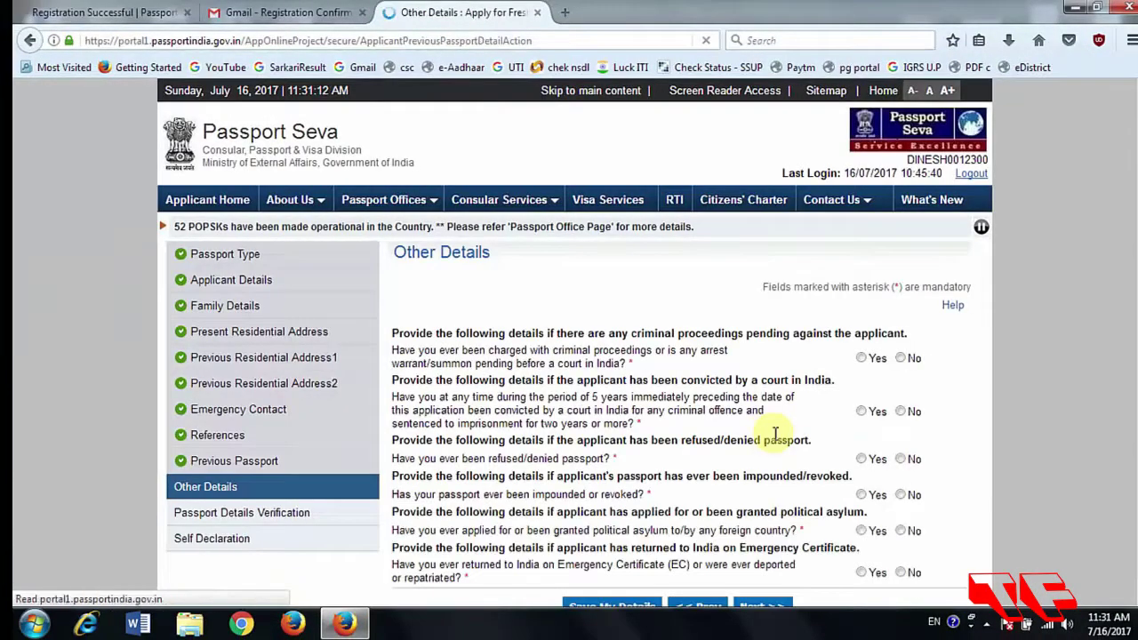
# Answer No to criminal proceedings, conviction, refusal, impoundment, asylum and Emergency Certificate questions.
pyautogui.scroll(-3, 1134, 262)
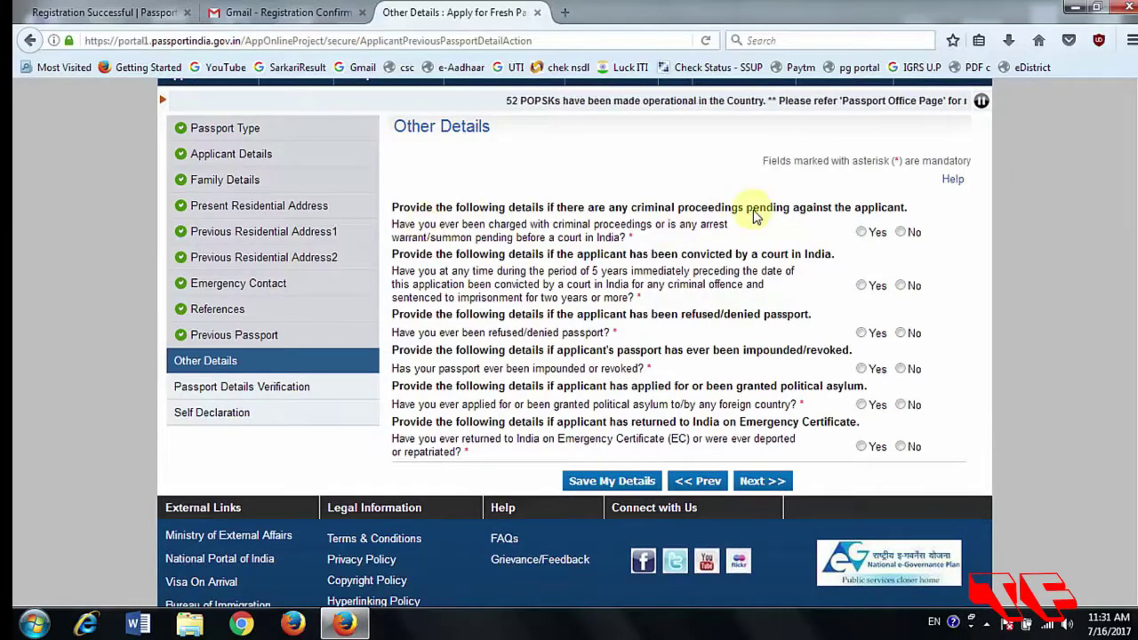
pyautogui.click(900, 233)
pyautogui.click(902, 285)
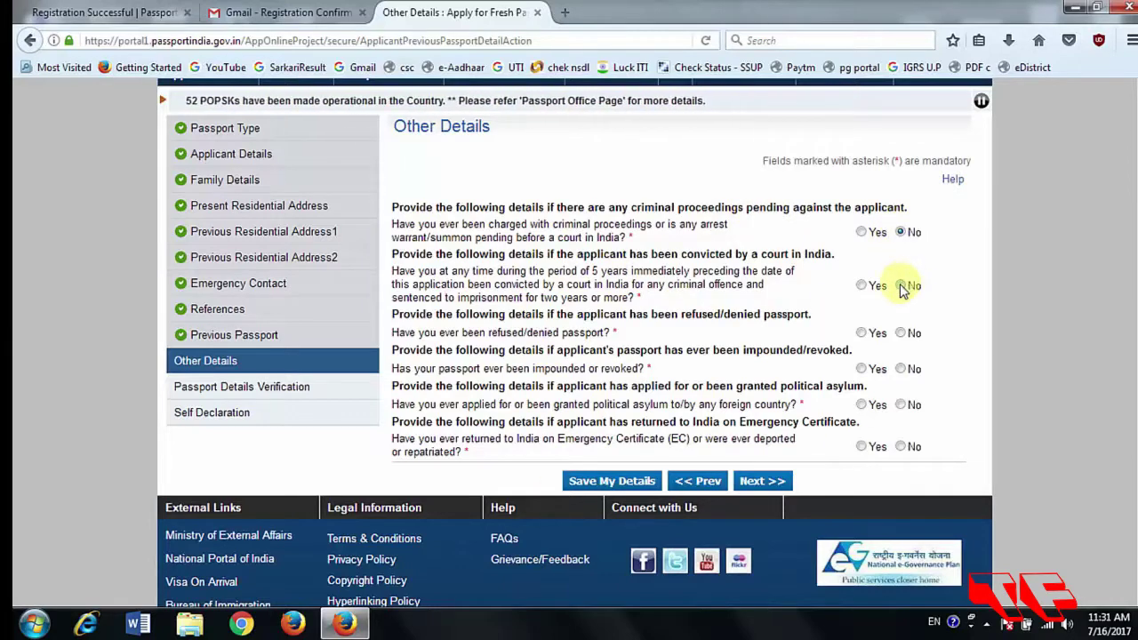
pyautogui.click(902, 333)
pyautogui.click(902, 368)
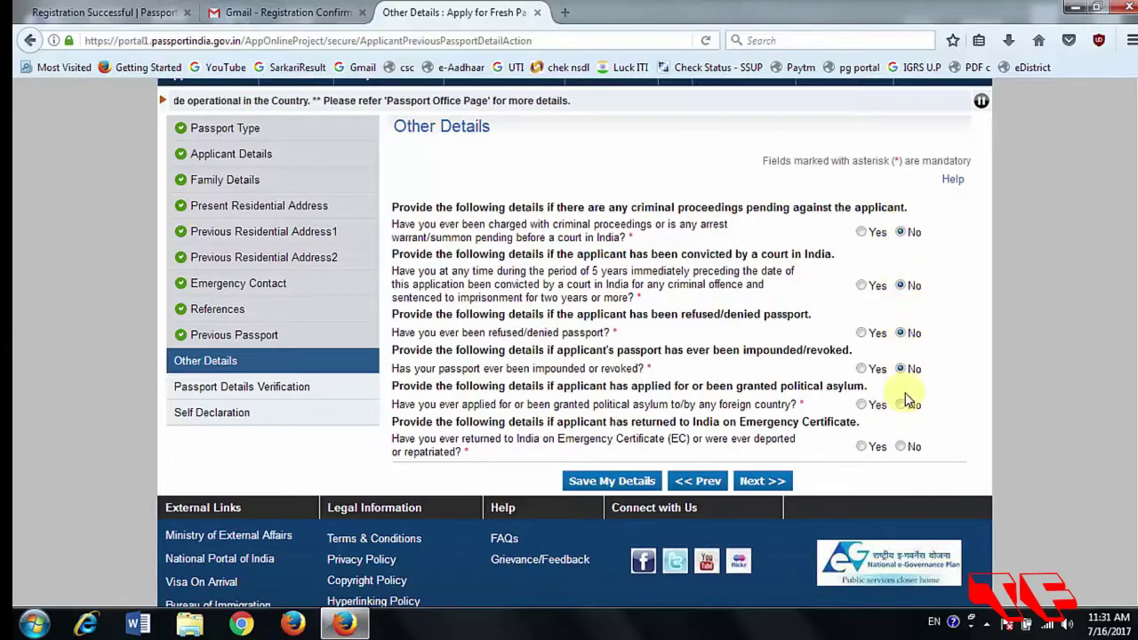
pyautogui.click(902, 405)
pyautogui.click(902, 447)
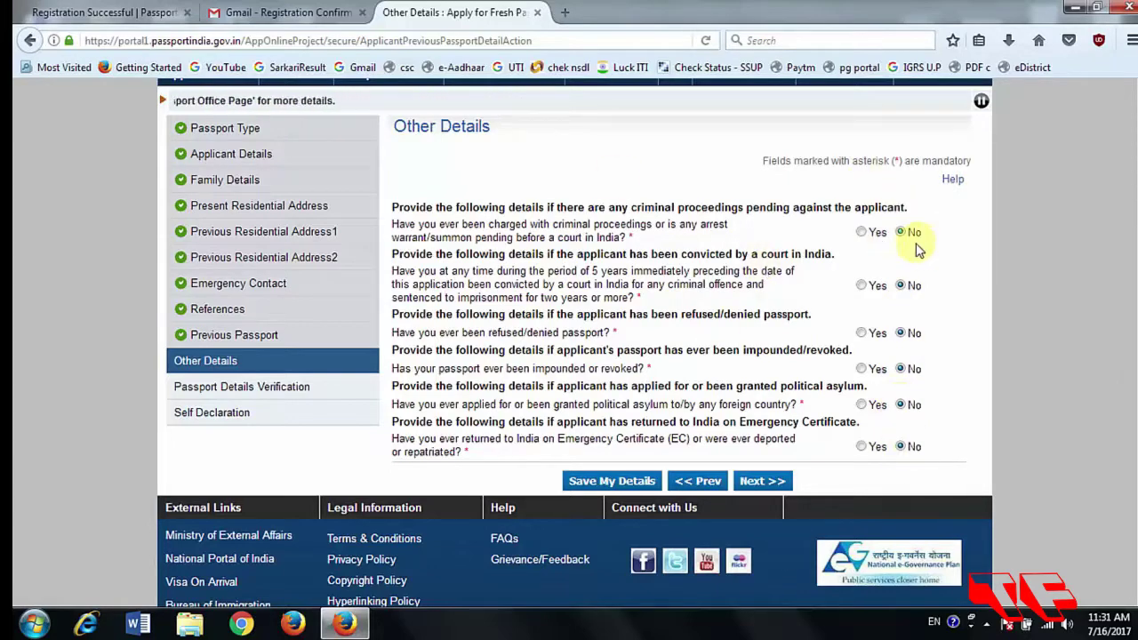
pyautogui.click(763, 484)
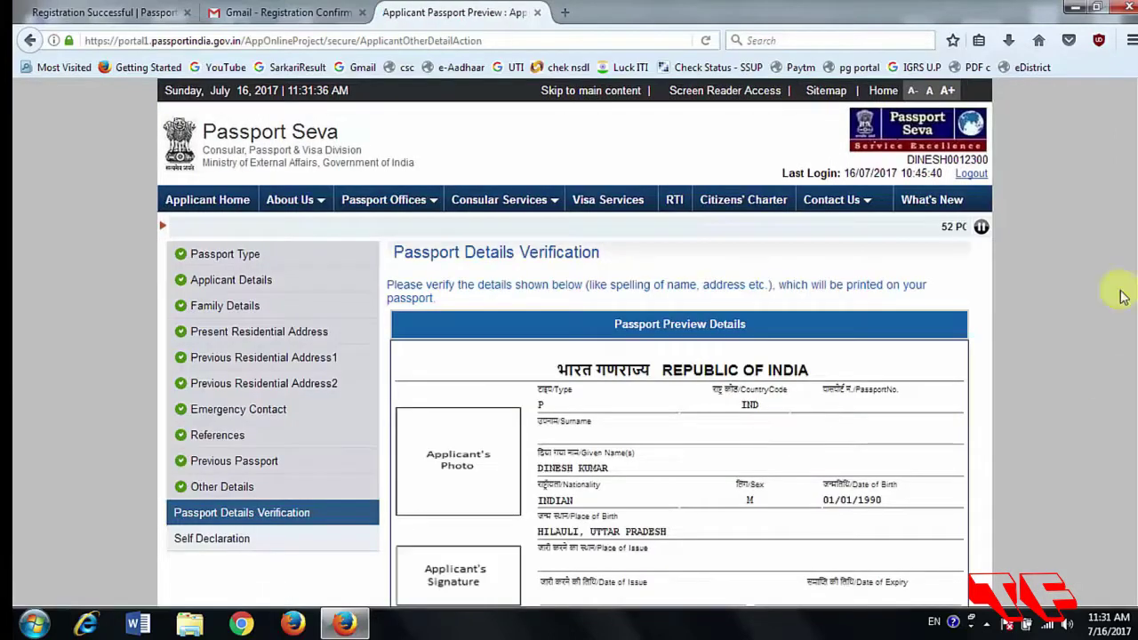
pyautogui.moveTo(1133, 169); pyautogui.dragTo(1134, 293)
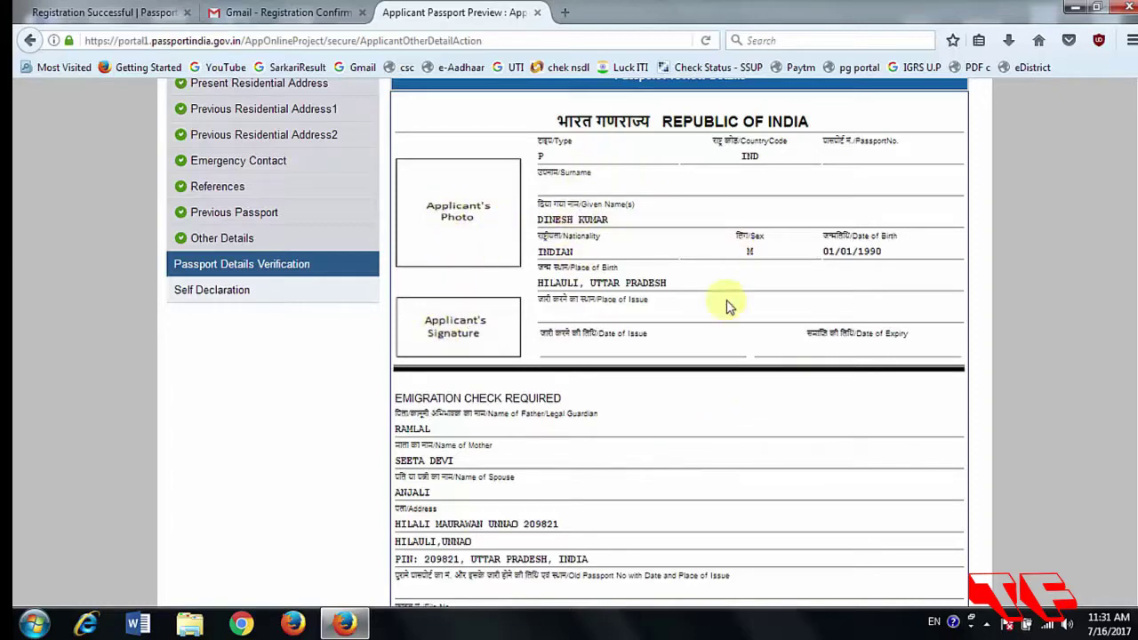
# Scroll past the passport details preview and continue to Self Declaration.
pyautogui.moveTo(1135, 360); pyautogui.dragTo(1135, 315)
pyautogui.scroll(-4, 1134, 316)
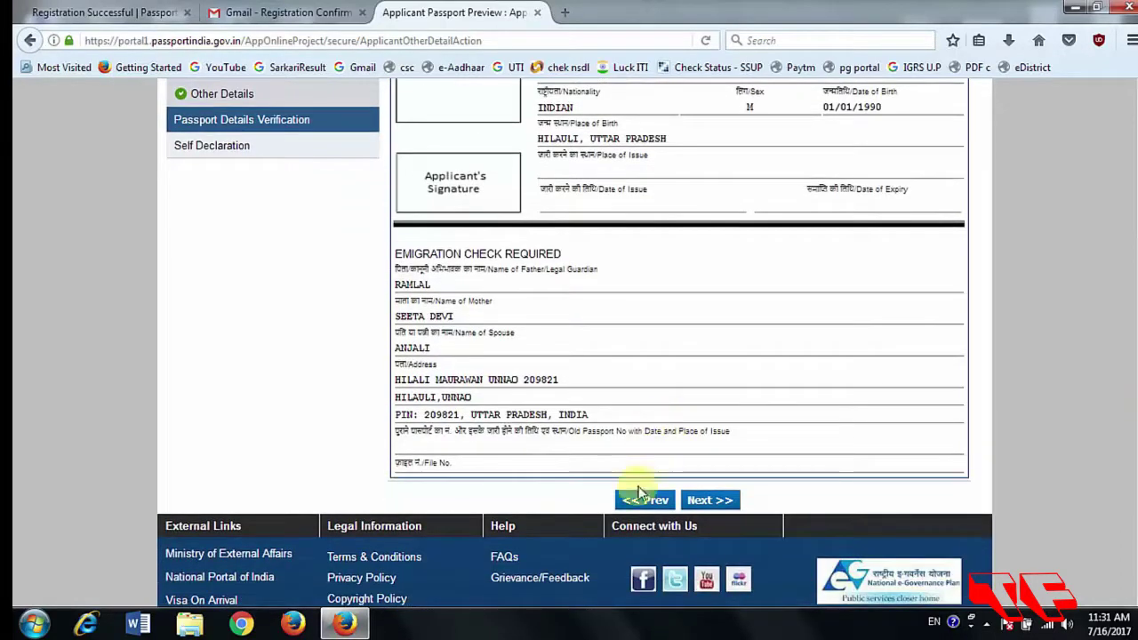
pyautogui.click(709, 503)
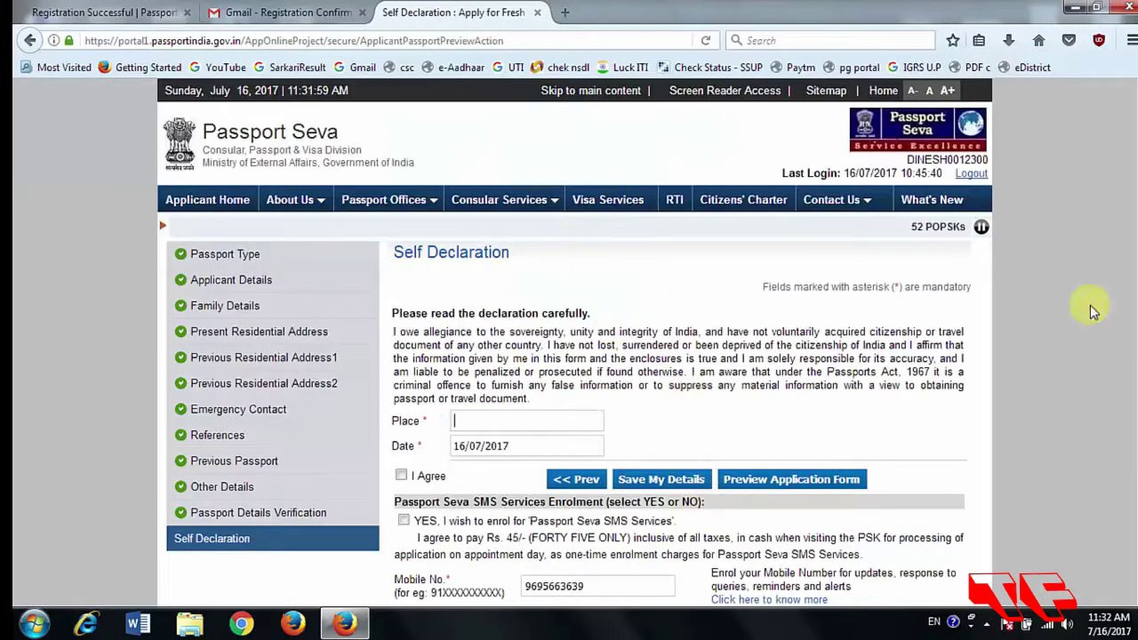
# Set Place to UNNAO, tick I Agree, SMS YES, Chola-MS NO, and submit the form.
pyautogui.scroll(-3, 1135, 258)
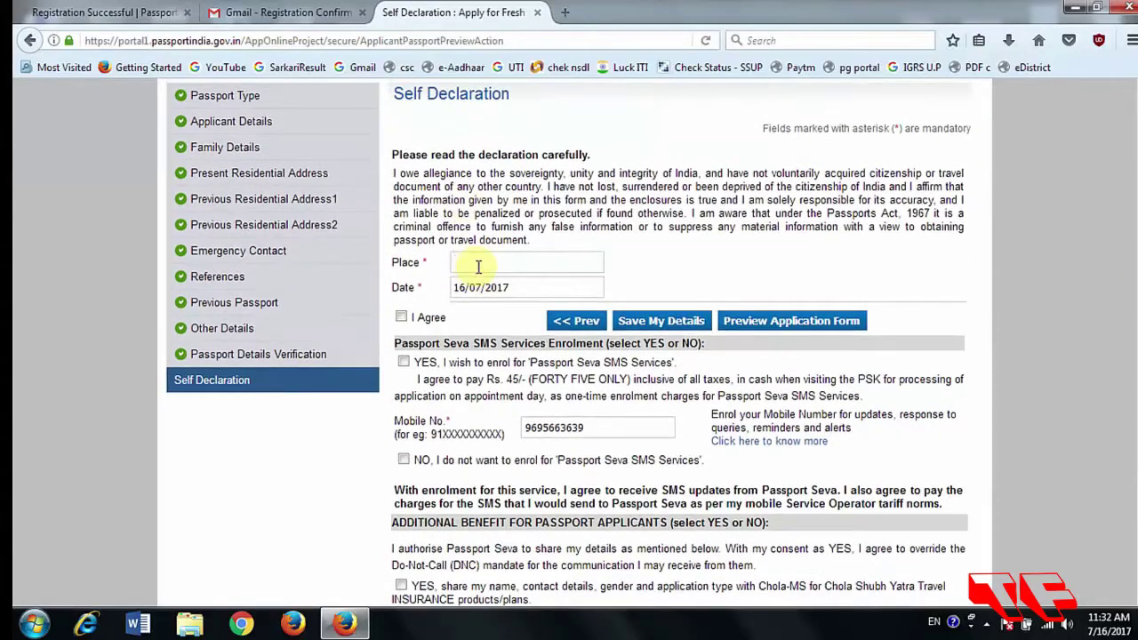
pyautogui.click(478, 264)
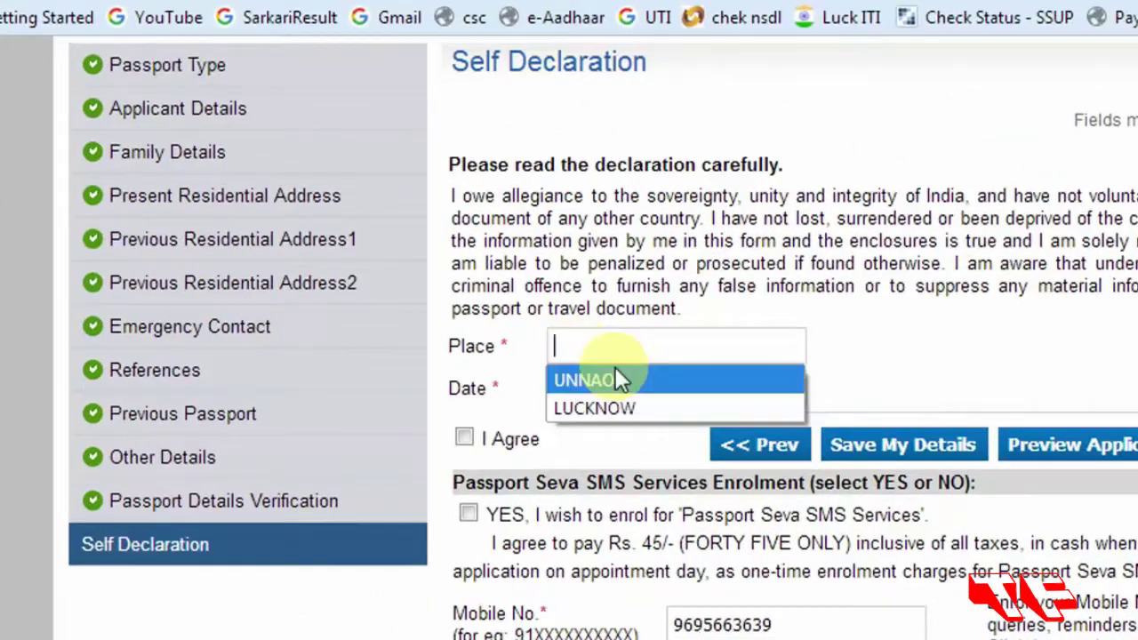
pyautogui.click(491, 281)
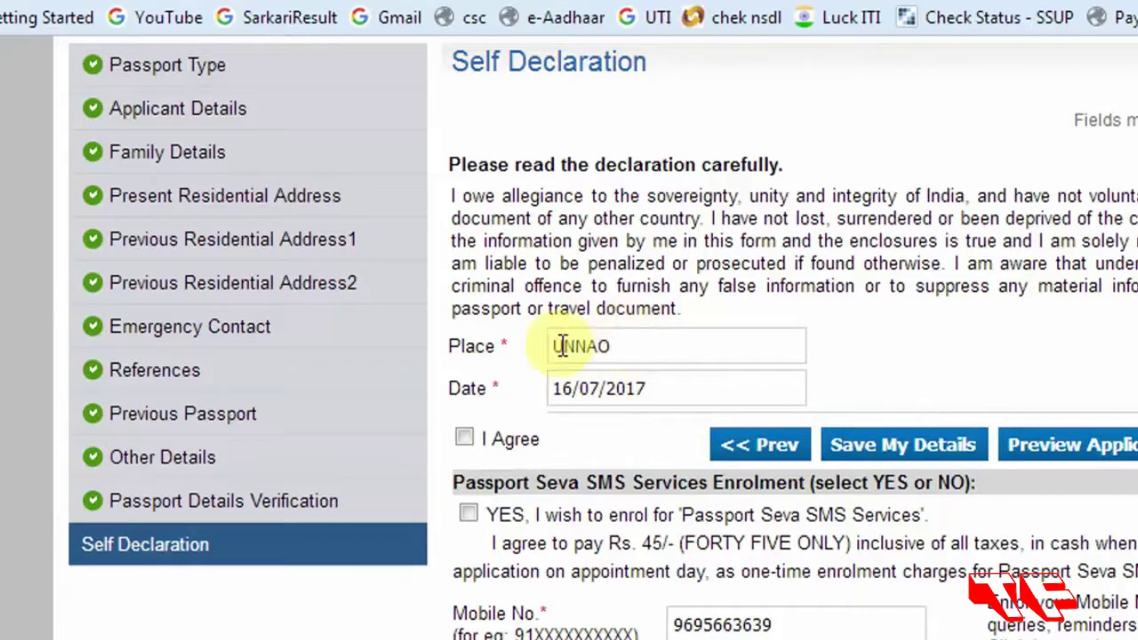
pyautogui.click(465, 439)
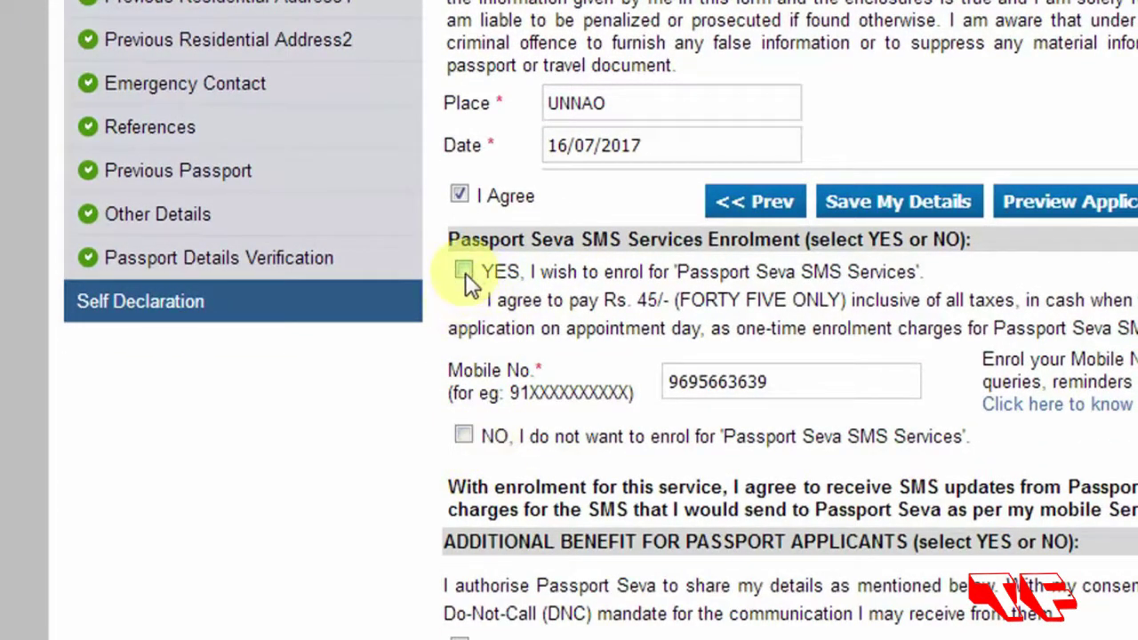
pyautogui.click(465, 272)
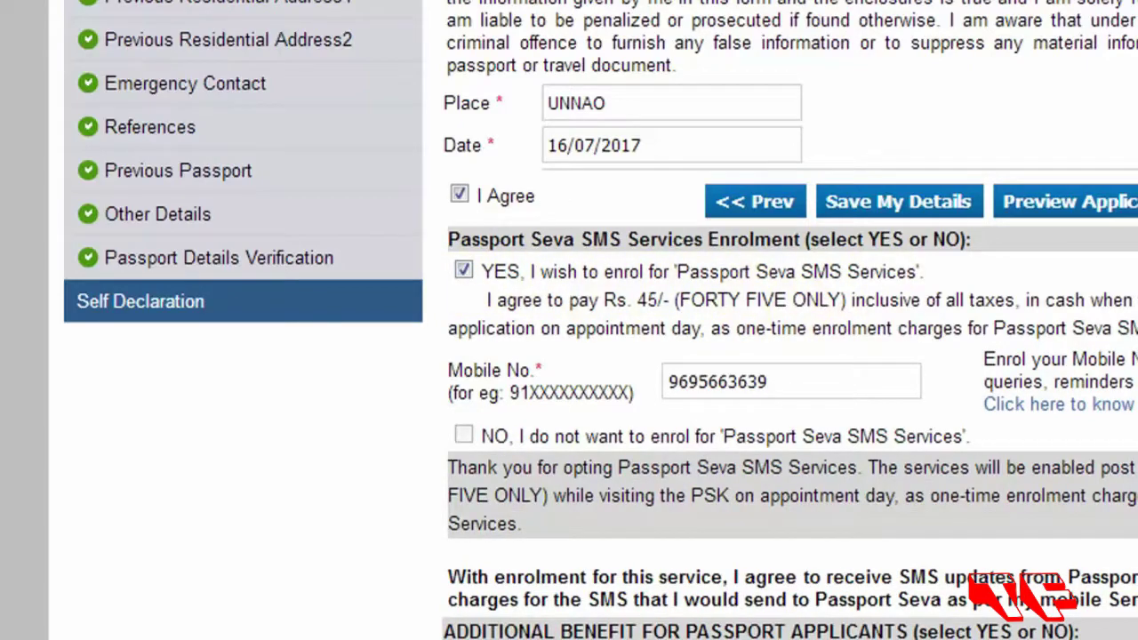
pyautogui.scroll(-4, 721, 26)
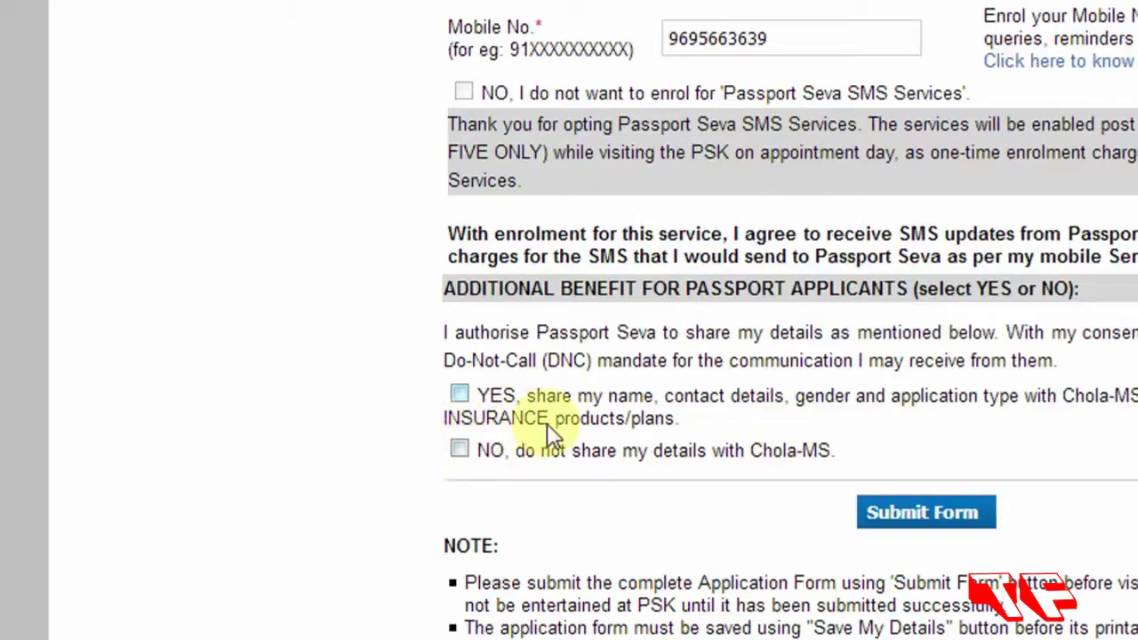
pyautogui.click(460, 450)
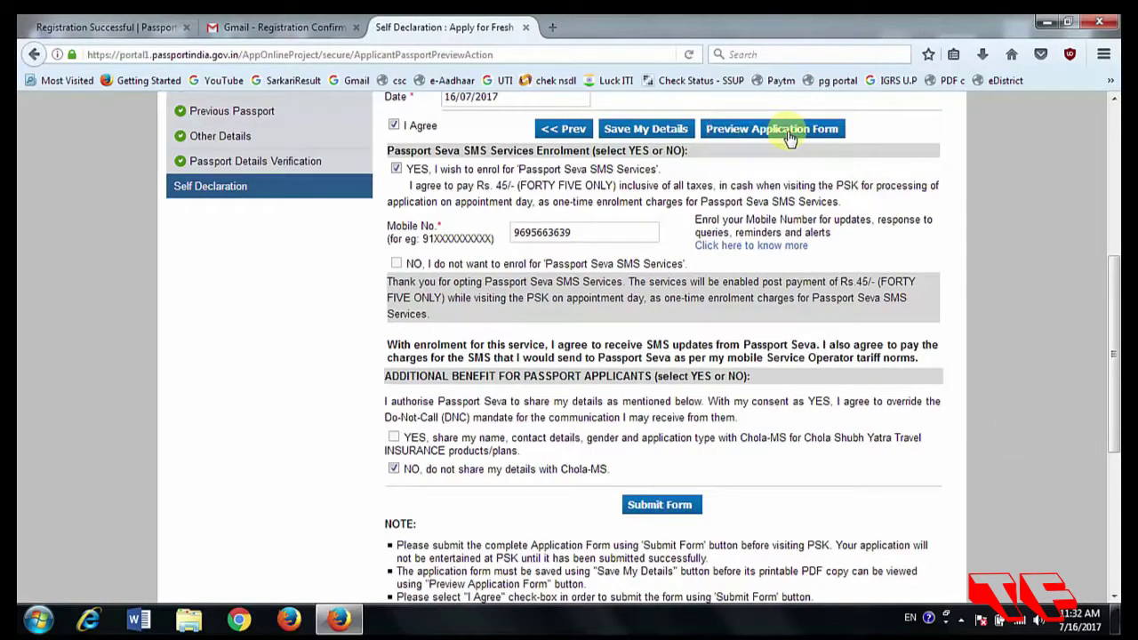
pyautogui.click(642, 505)
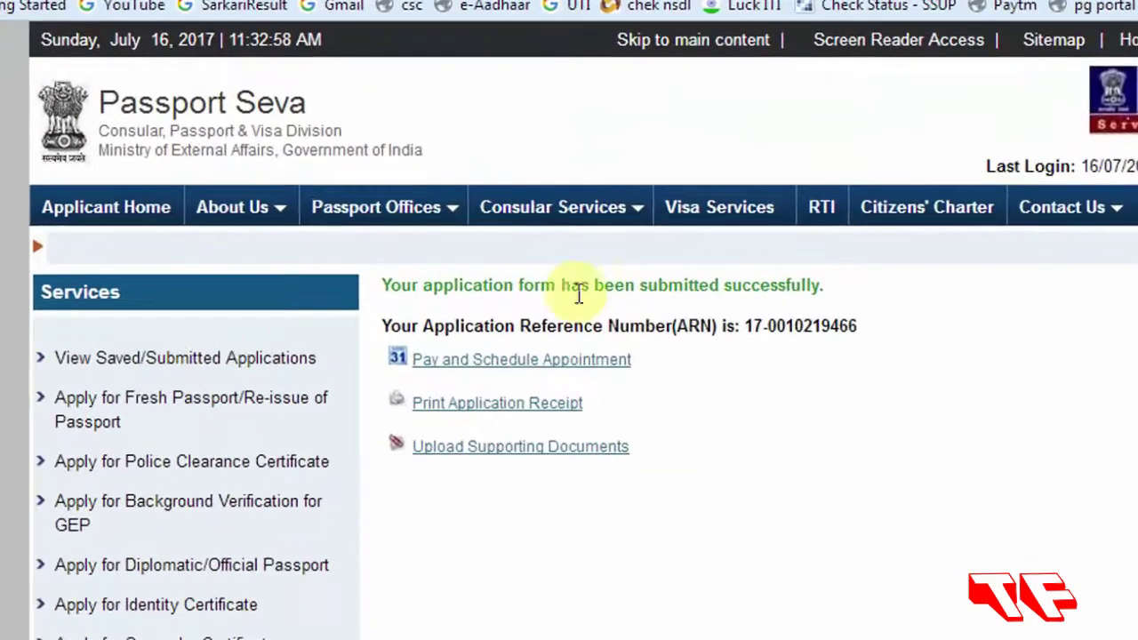
# Scroll the submission confirmation page down and back up to find the upload documents link.
pyautogui.scroll(-1, 569, 356)
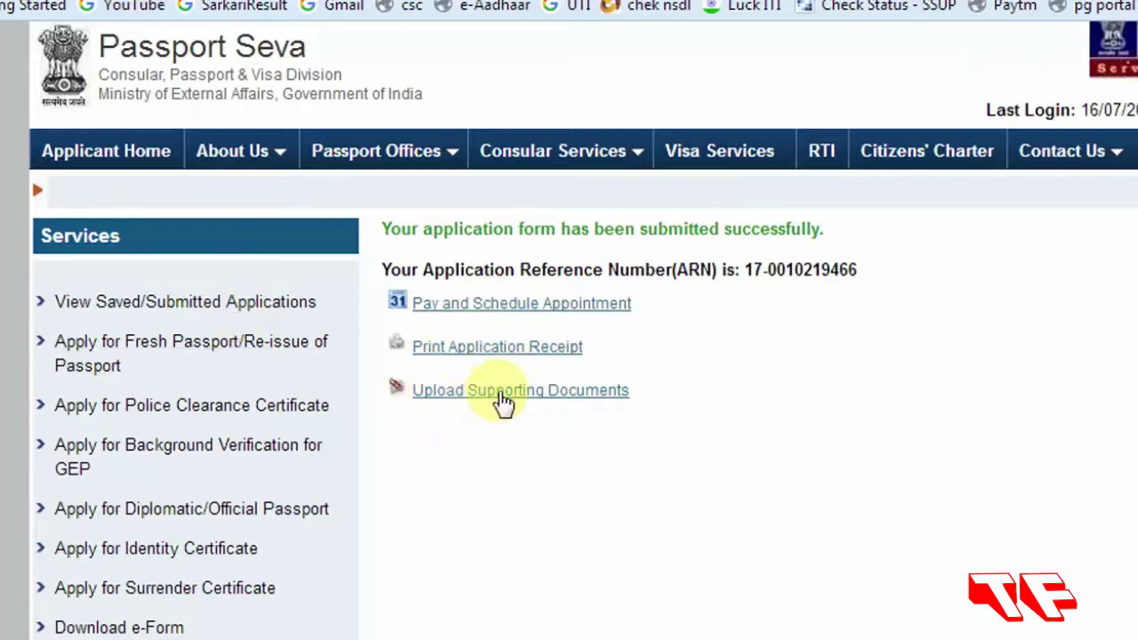
pyautogui.scroll(1, 499, 395)
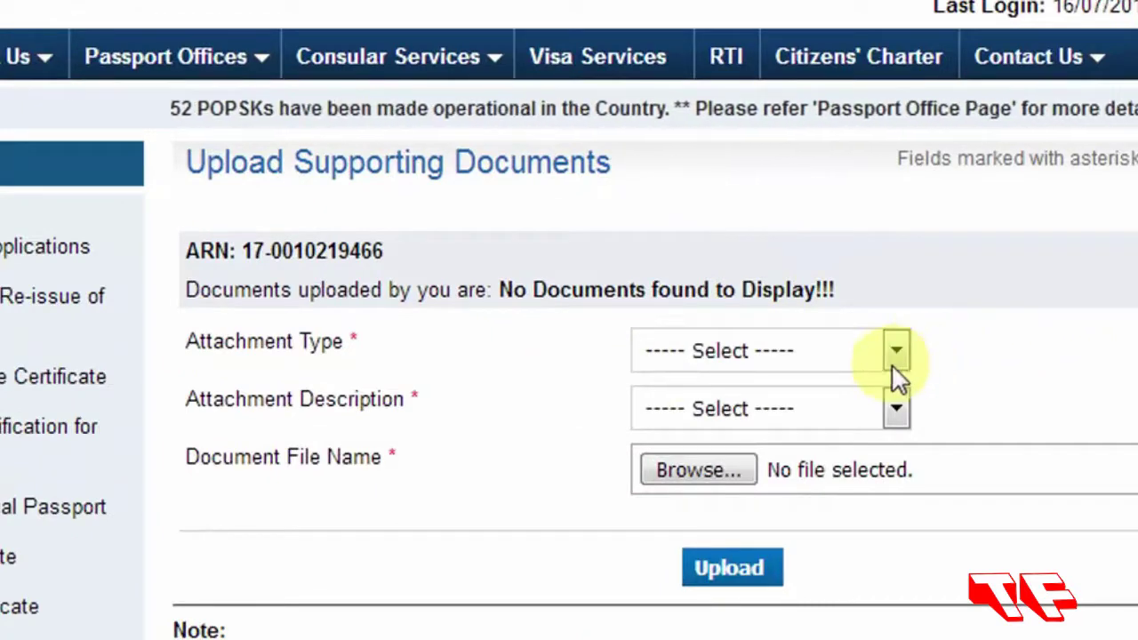
# Set the attachment type to Address Proof, described as Aadhaar Card (Address Proof).
pyautogui.click(896, 351)
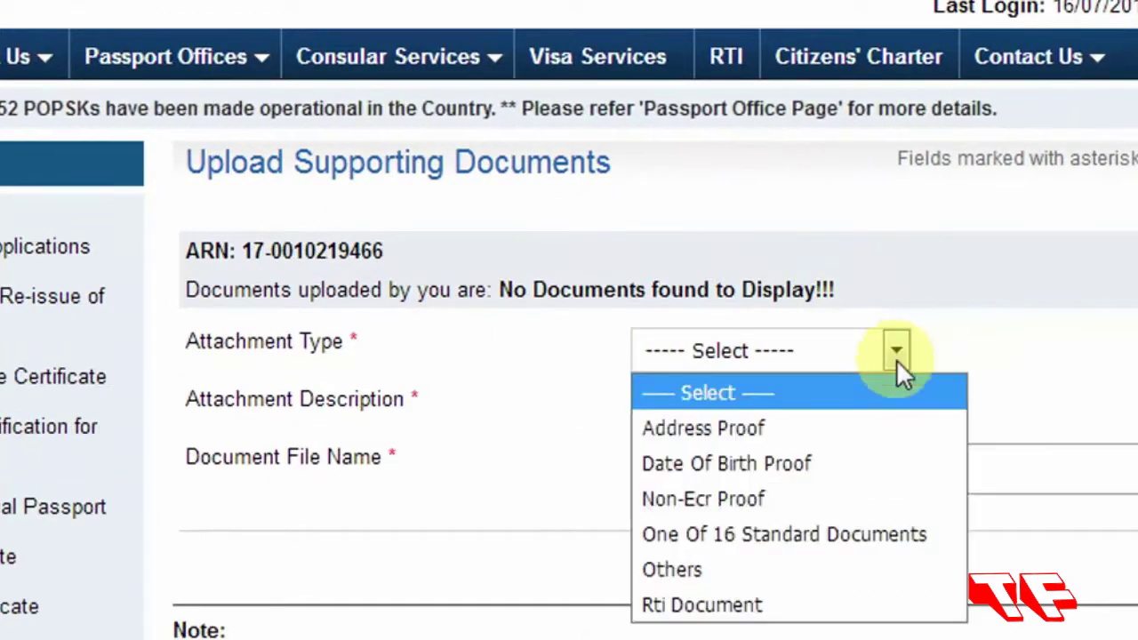
pyautogui.click(700, 427)
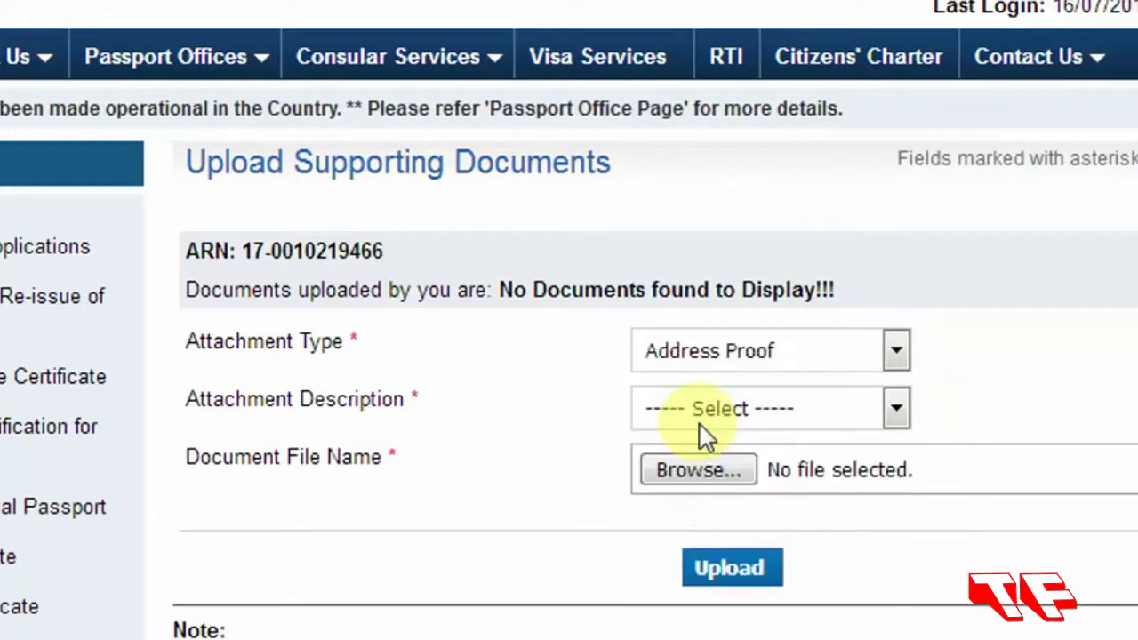
pyautogui.click(895, 409)
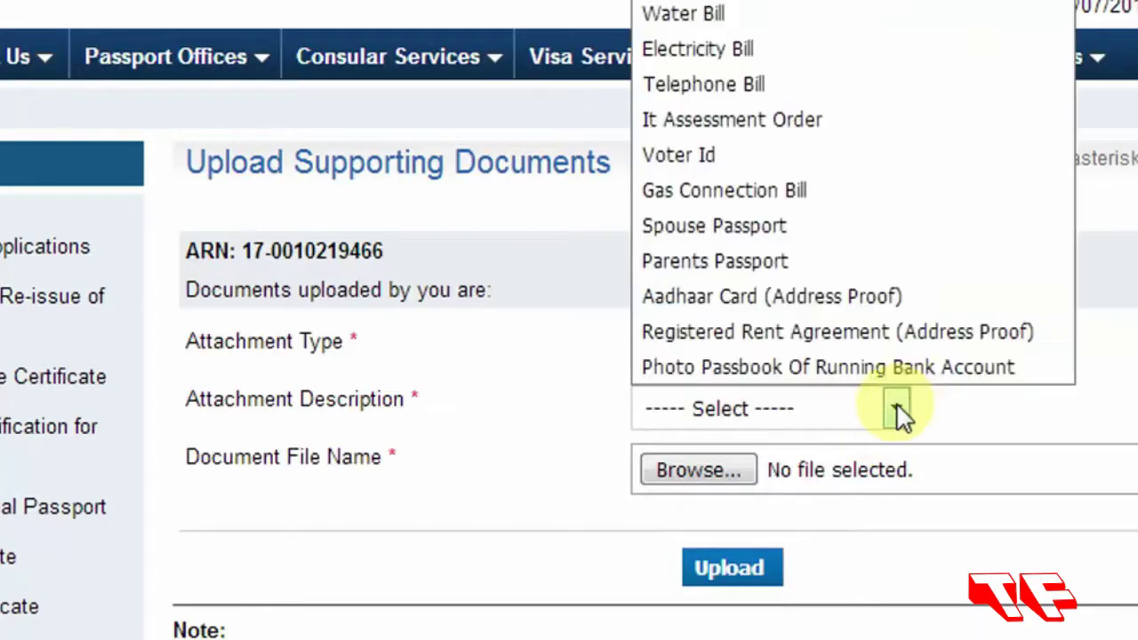
pyautogui.click(772, 296)
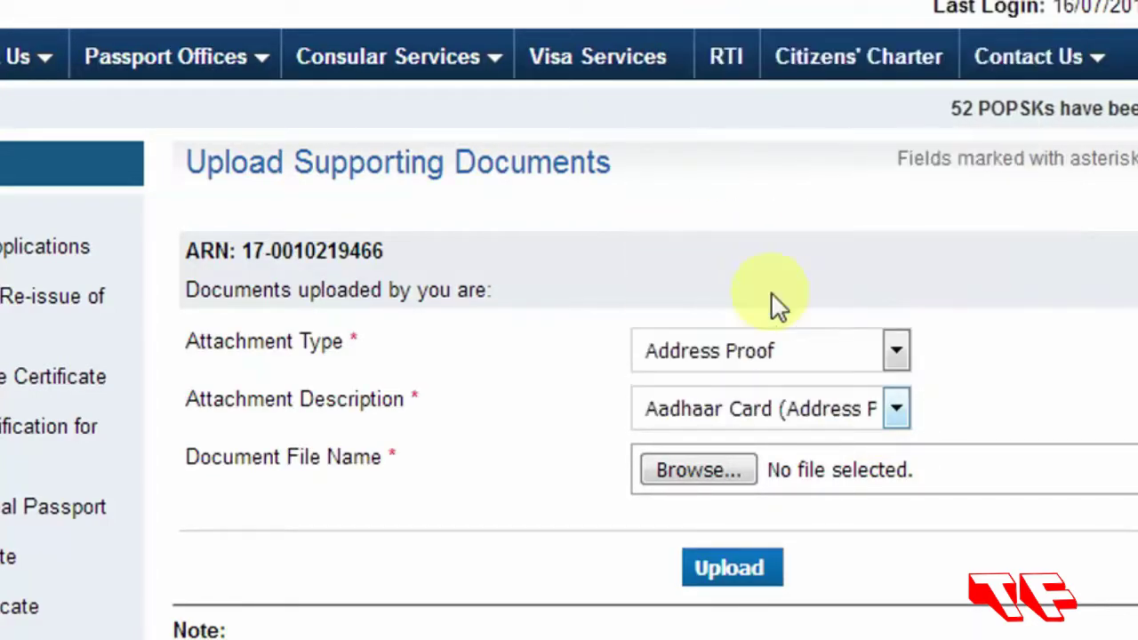
# Find the dinesh PDF via file search and upload it as the address proof.
pyautogui.click(687, 473)
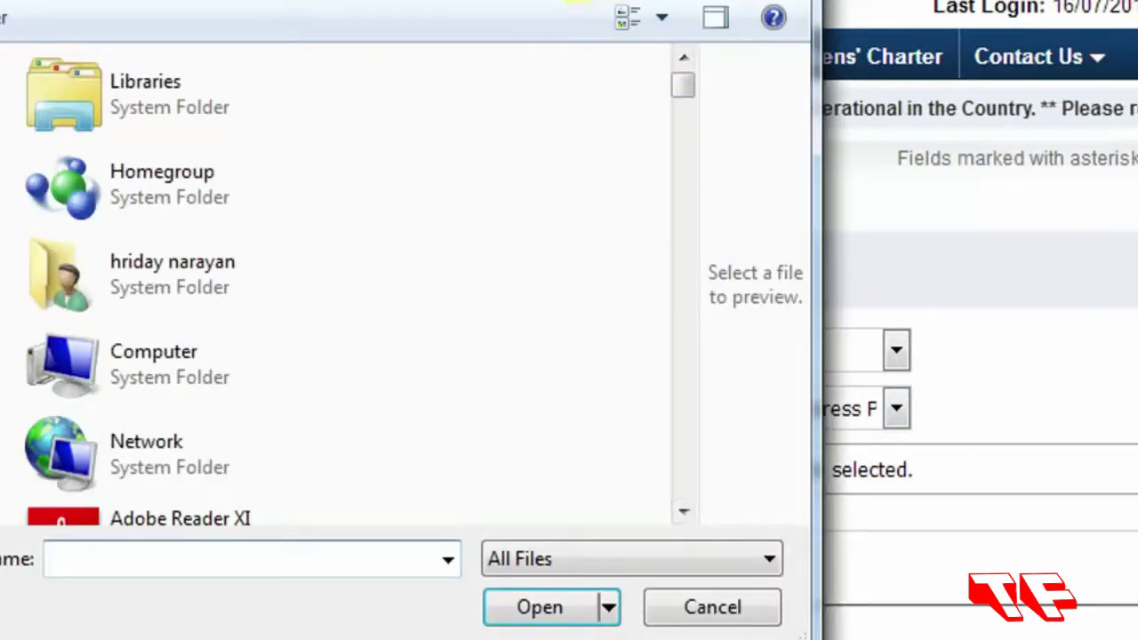
pyautogui.click(551, 2)
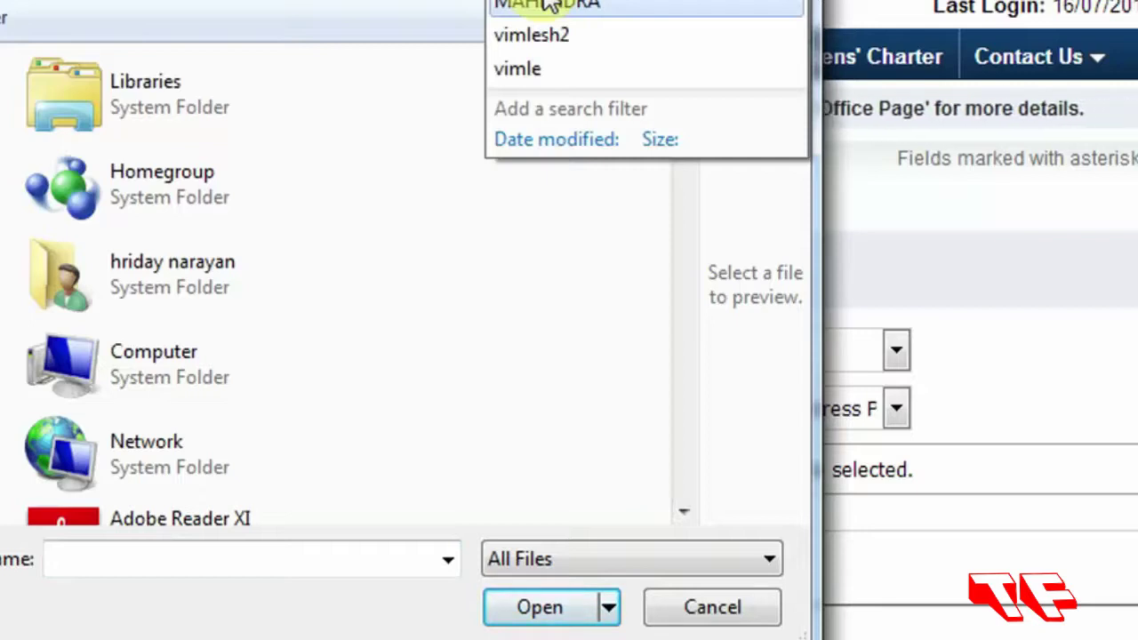
pyautogui.write('dine')
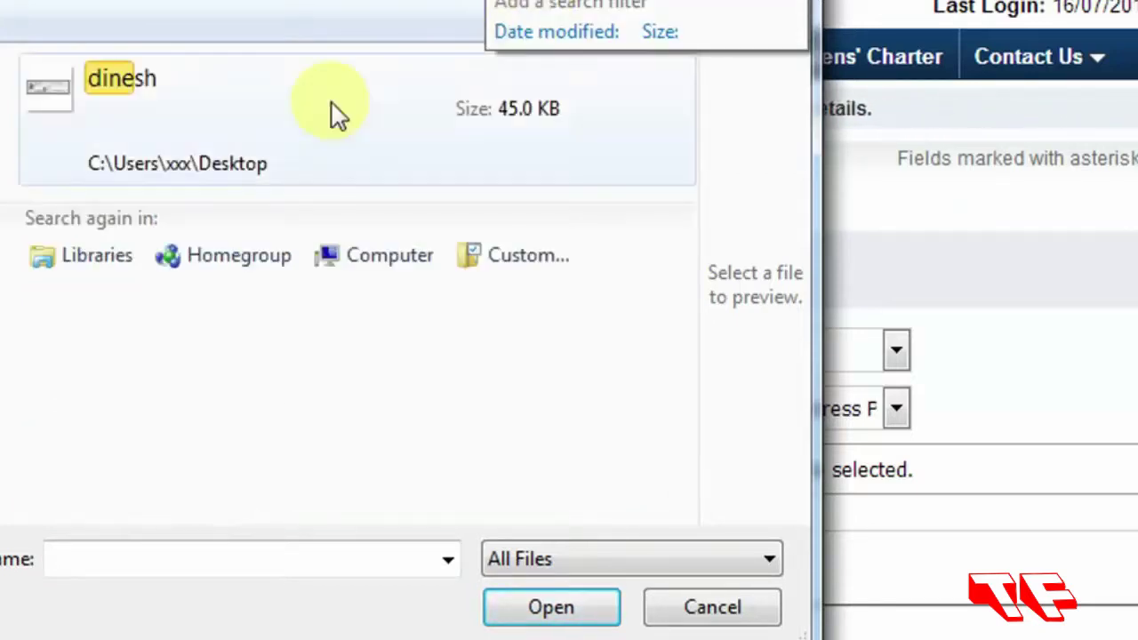
pyautogui.doubleClick(177, 99)
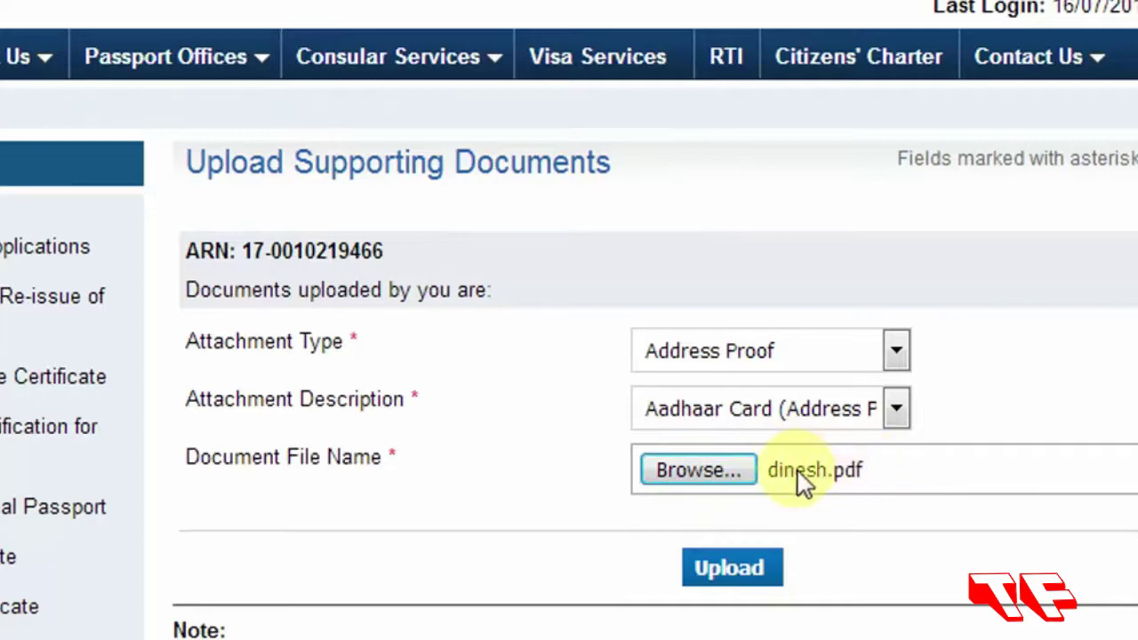
pyautogui.click(727, 572)
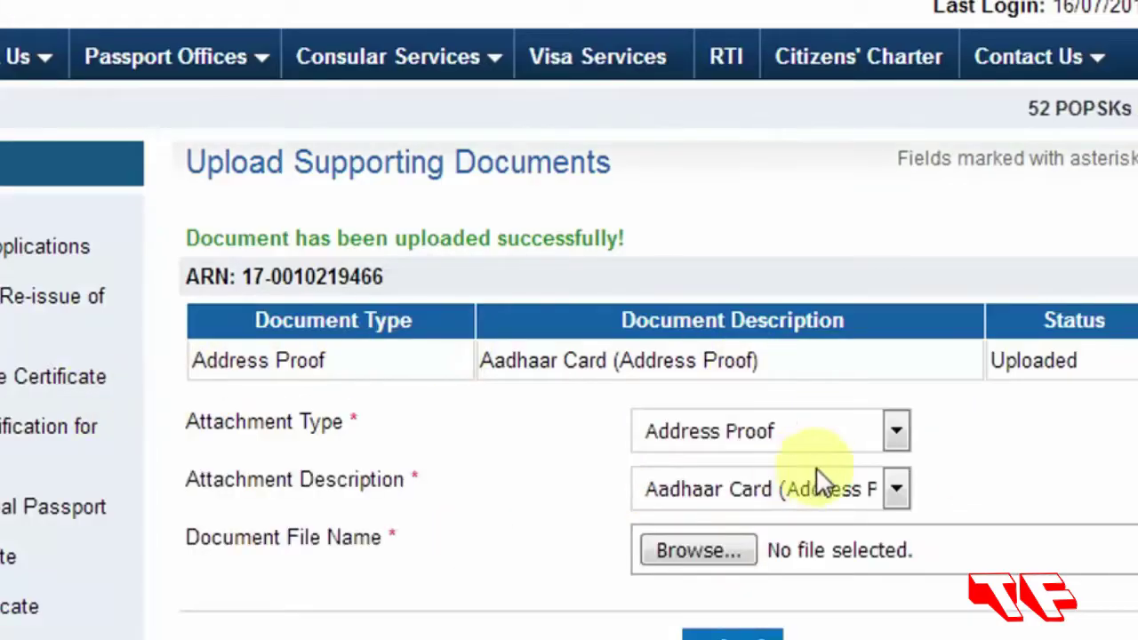
pyautogui.click(894, 434)
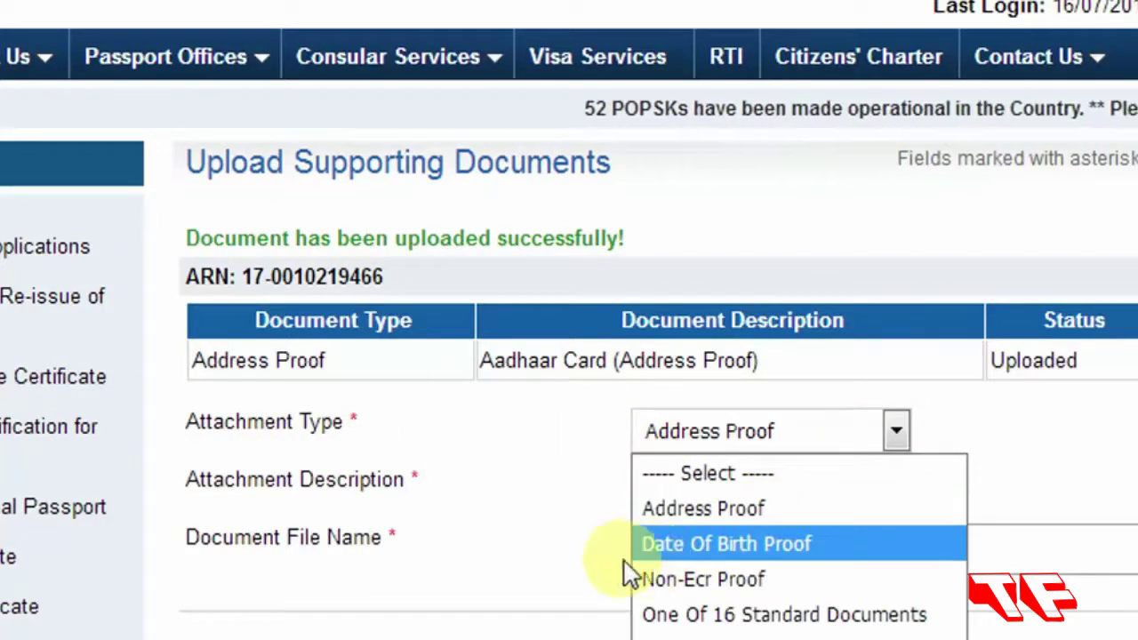
# Choose Date Of Birth Proof with Transfer/School Leaving/Matriculation Certificate as the description.
pyautogui.click(760, 540)
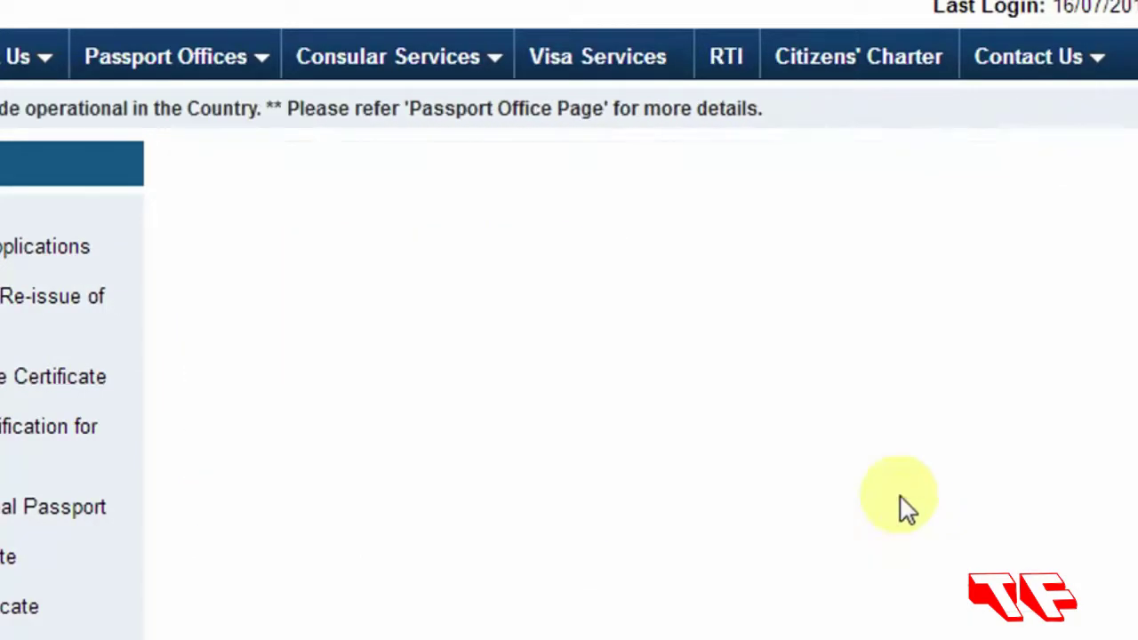
pyautogui.click(896, 466)
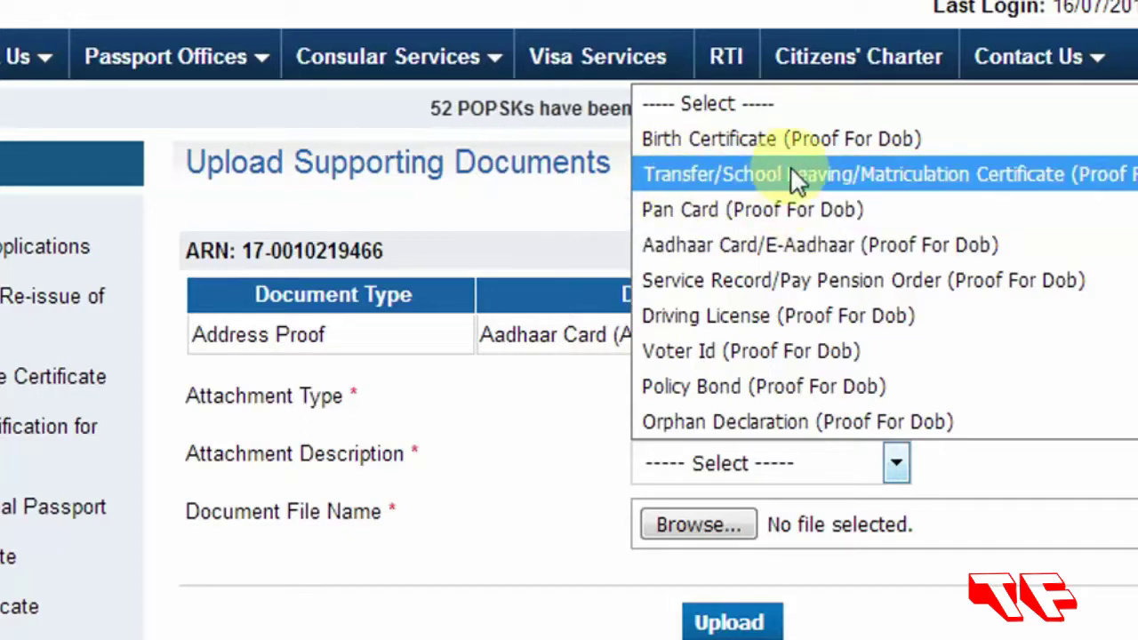
pyautogui.click(889, 178)
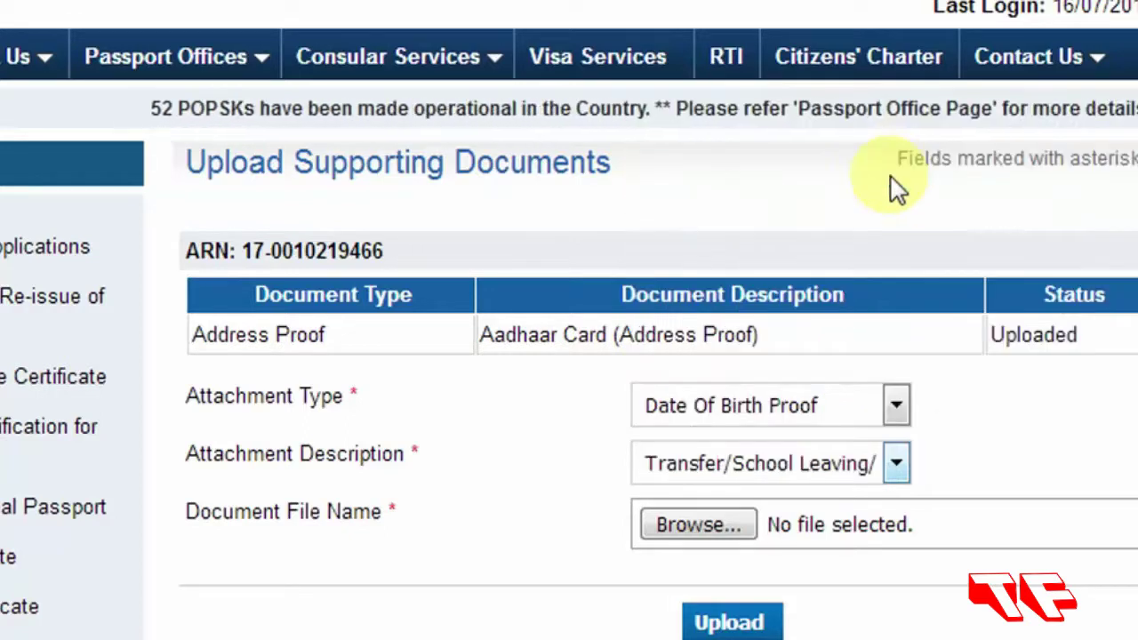
# Search the computer for 'dinesh' and select dinesh.pdf as the birth proof file.
pyautogui.click(698, 525)
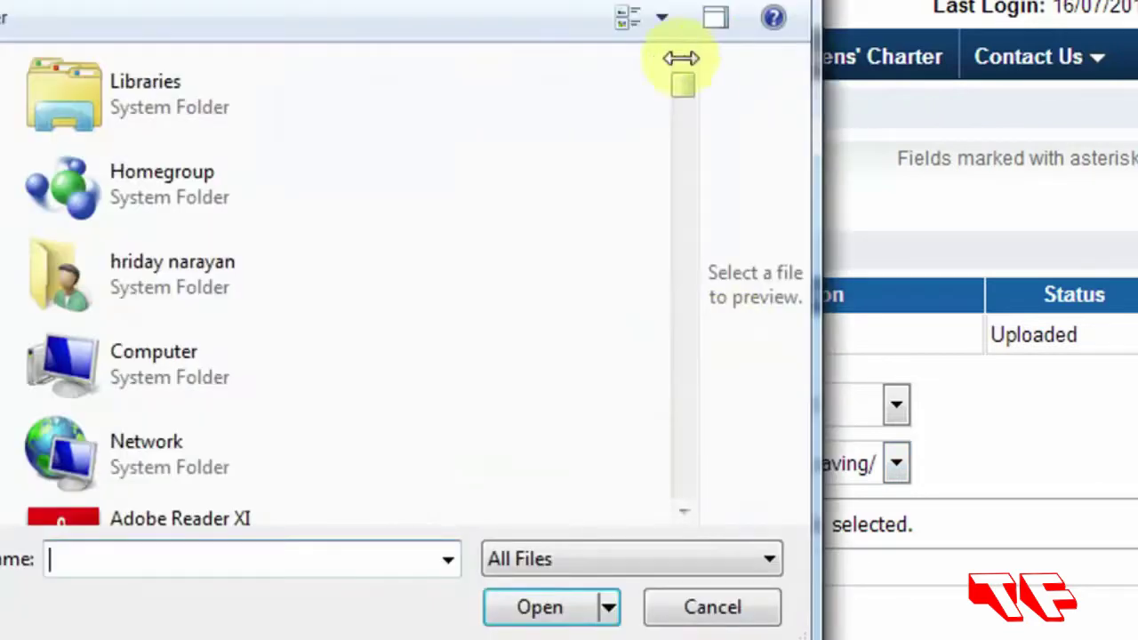
pyautogui.click(610, 3)
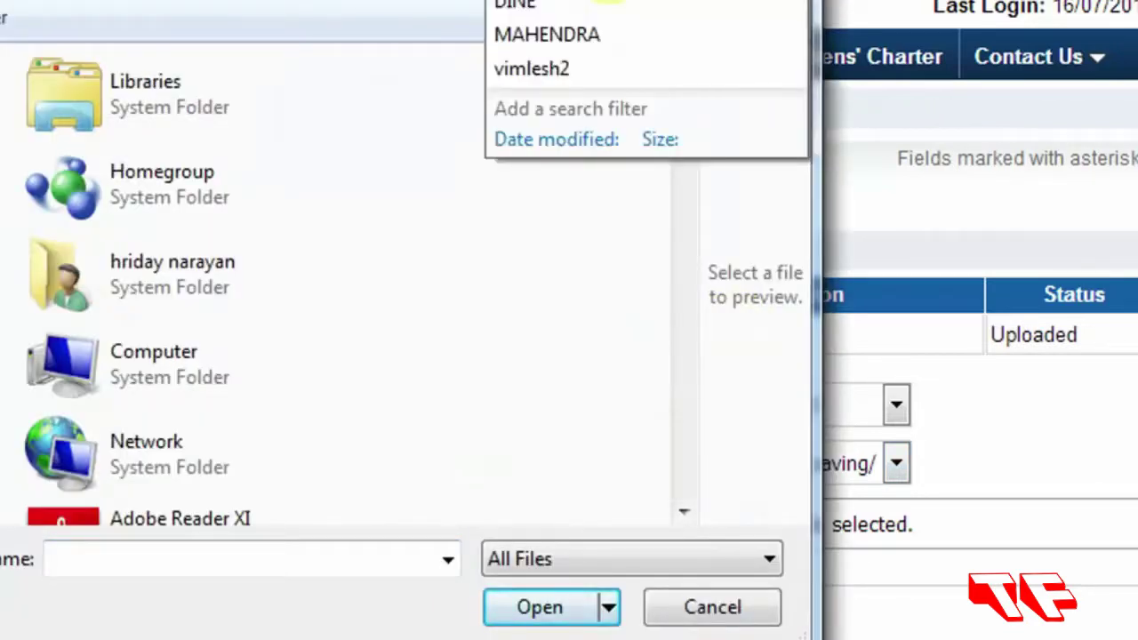
pyautogui.write('de')
pyautogui.press('BackSpace')
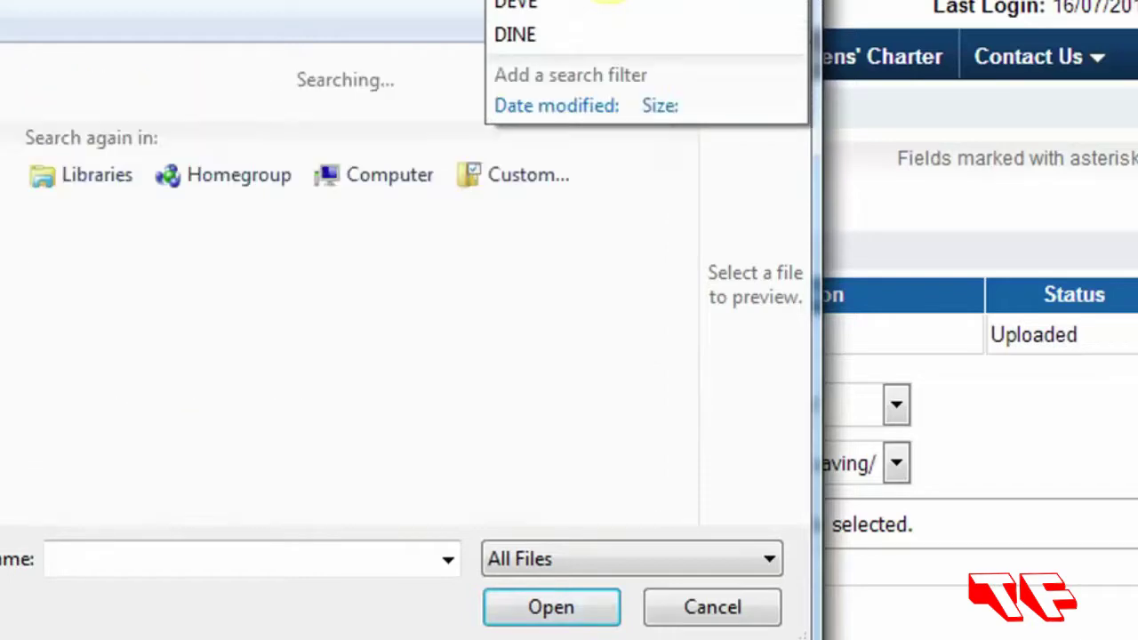
pyautogui.write('e')
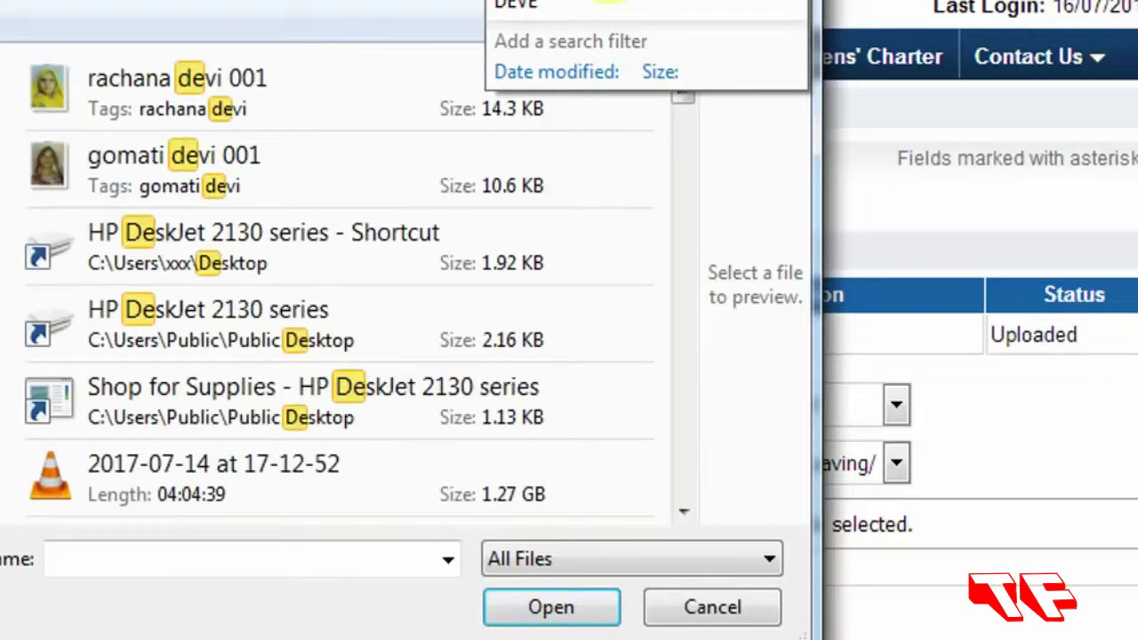
pyautogui.write('e')
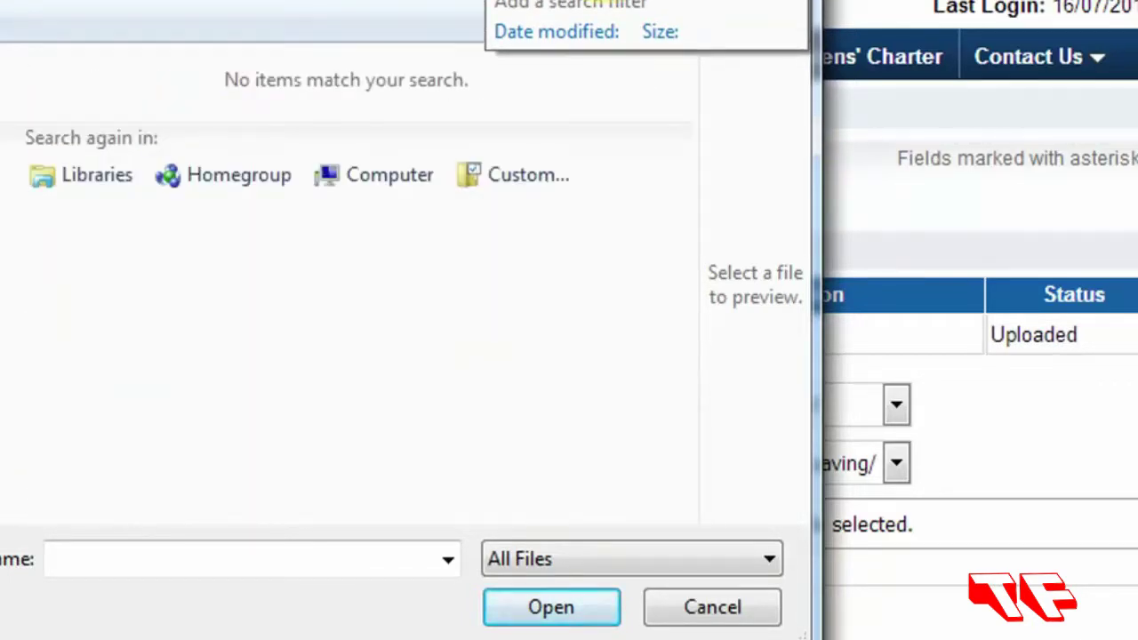
pyautogui.press('BackSpace')
pyautogui.press('BackSpace')
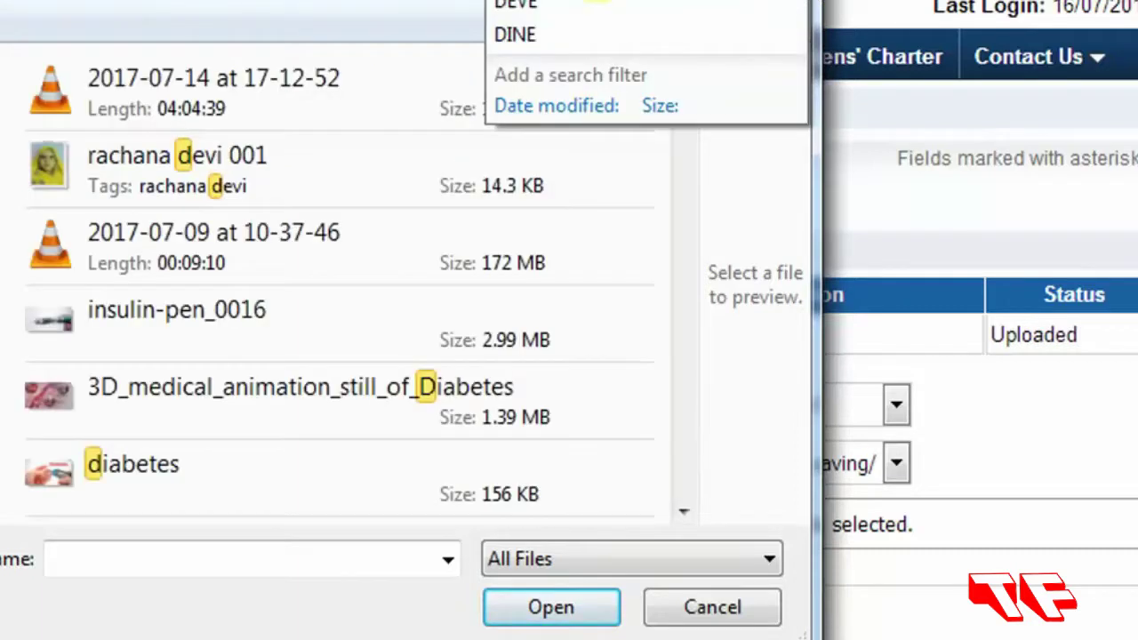
pyautogui.write('in')
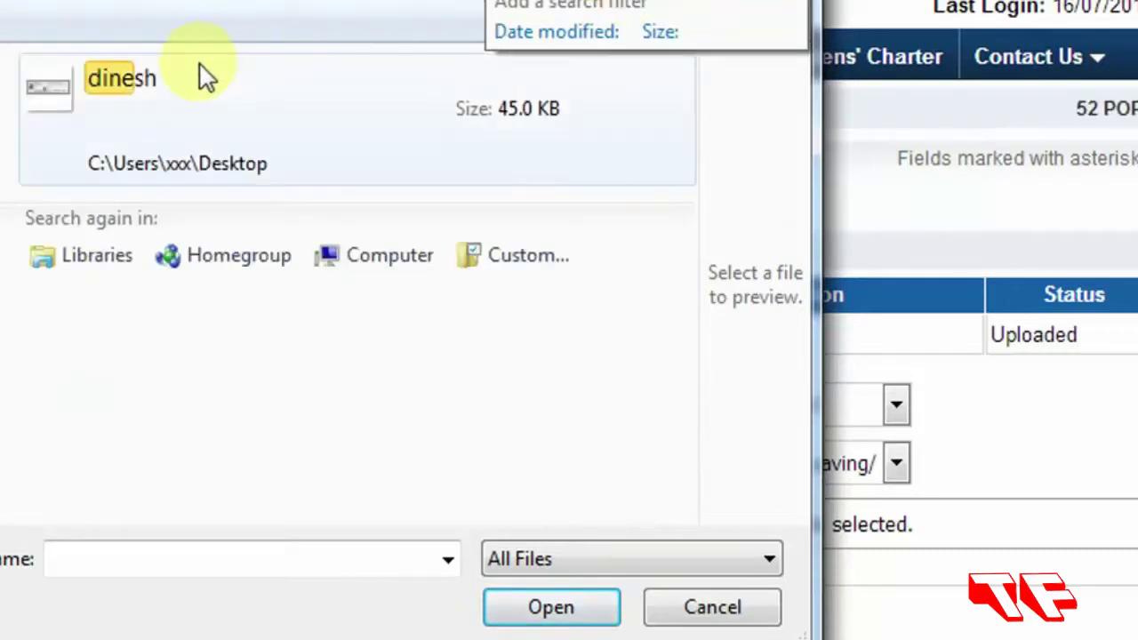
pyautogui.doubleClick(208, 73)
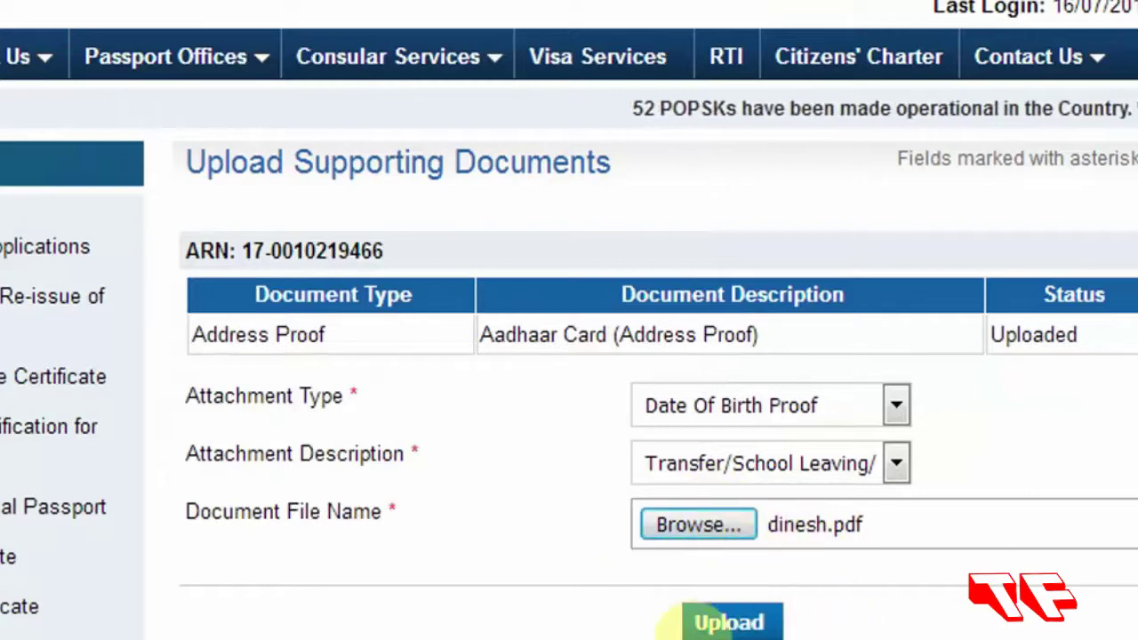
# Upload dinesh.pdf and confirm the Date of Birth Proof row shows Uploaded.
pyautogui.click(731, 625)
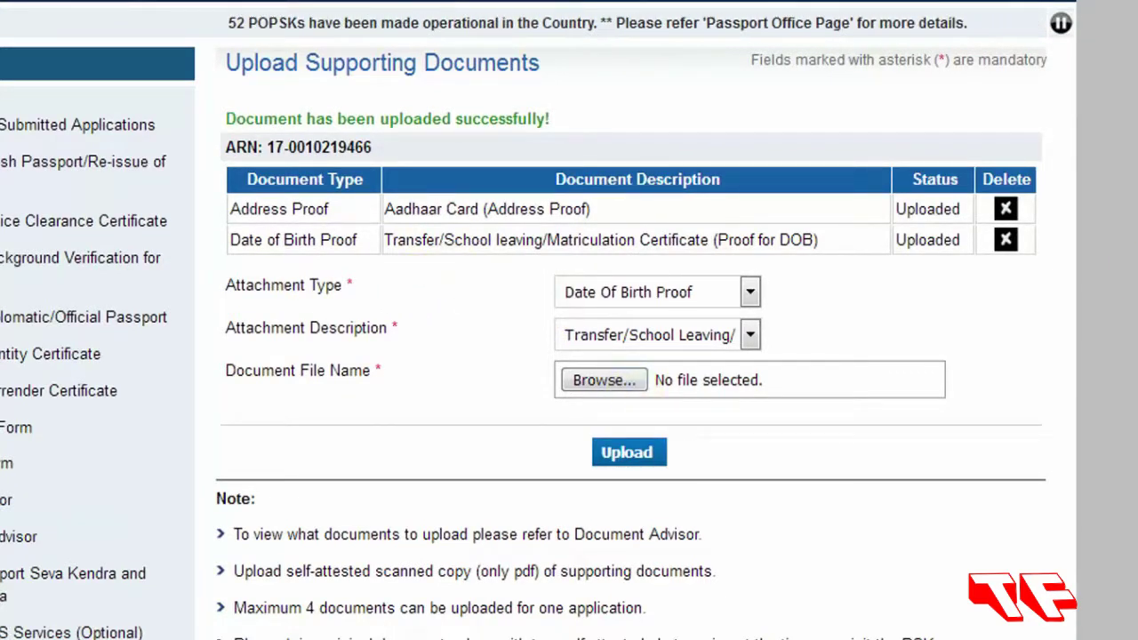
pyautogui.scroll(-5, 539, 320)
pyautogui.scroll(4, 539, 320)
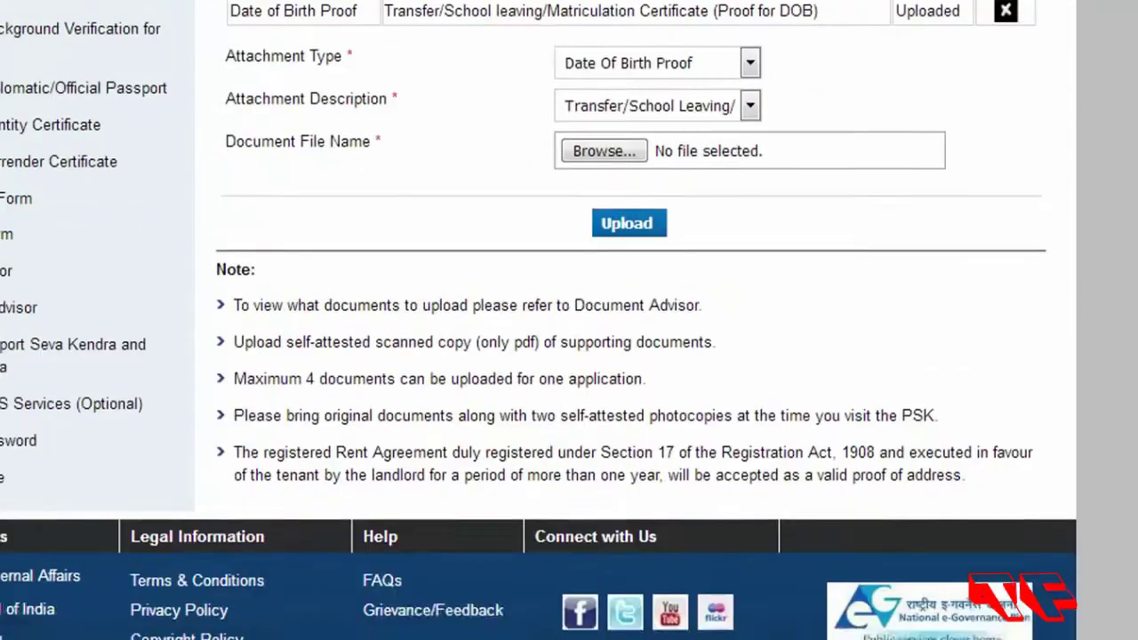
pyautogui.scroll(1, 636, 440)
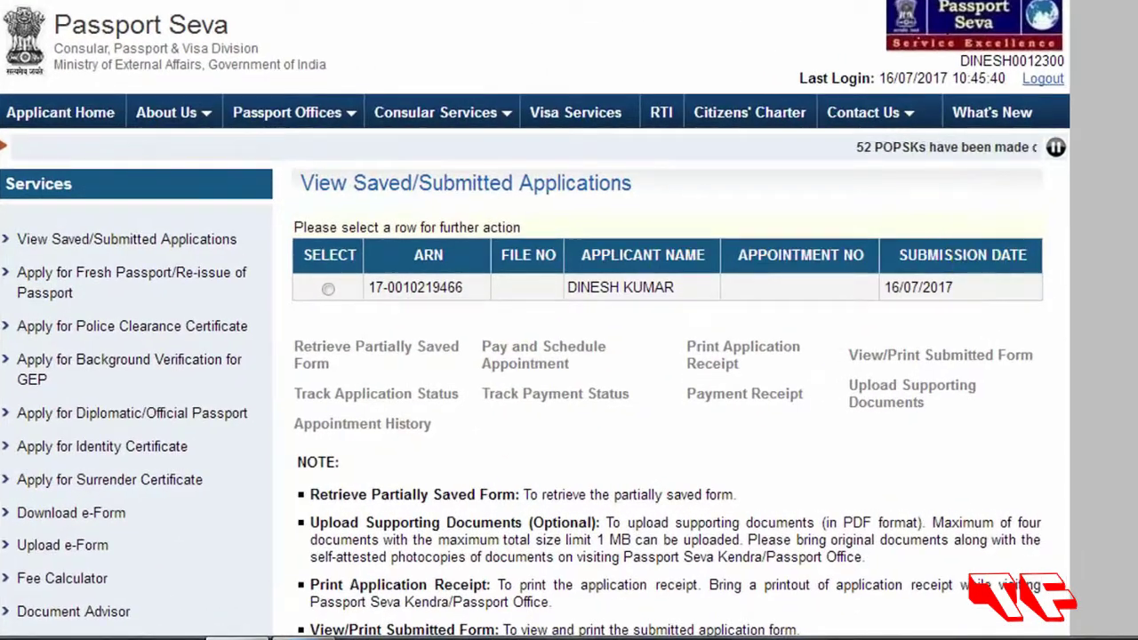
# Select the submitted application dated 16/07/2017 and start Pay and Schedule Appointment.
pyautogui.scroll(-2, 533, 355)
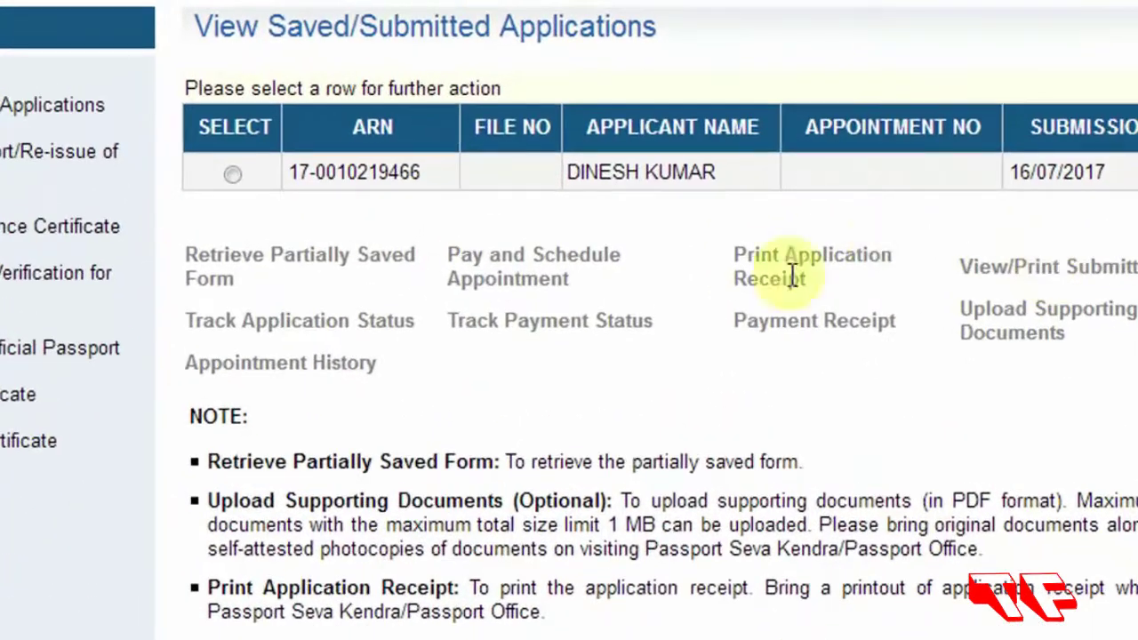
pyautogui.click(232, 175)
pyautogui.scroll(3, 227, 166)
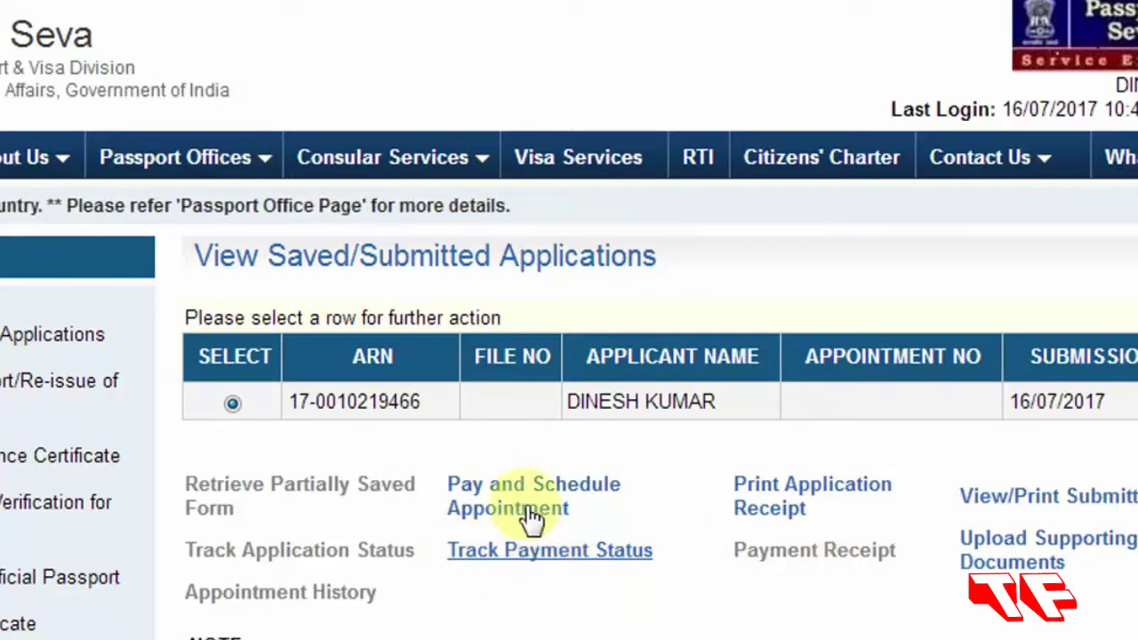
pyautogui.click(480, 493)
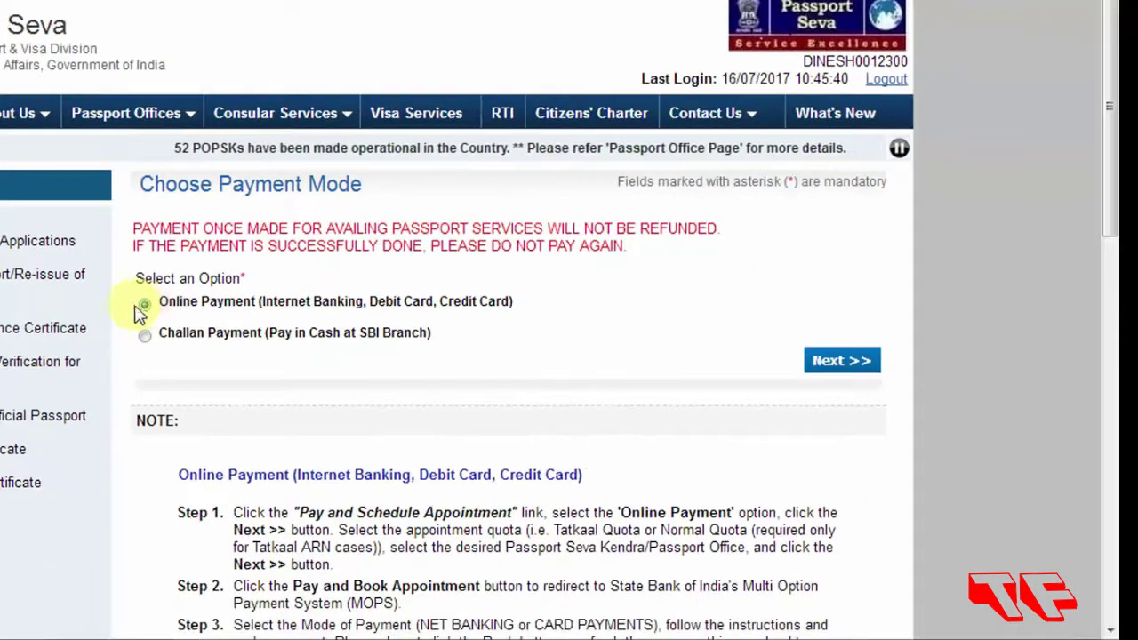
# Choose Online Payment as the payment mode and continue to Schedule Appointment.
pyautogui.click(189, 353)
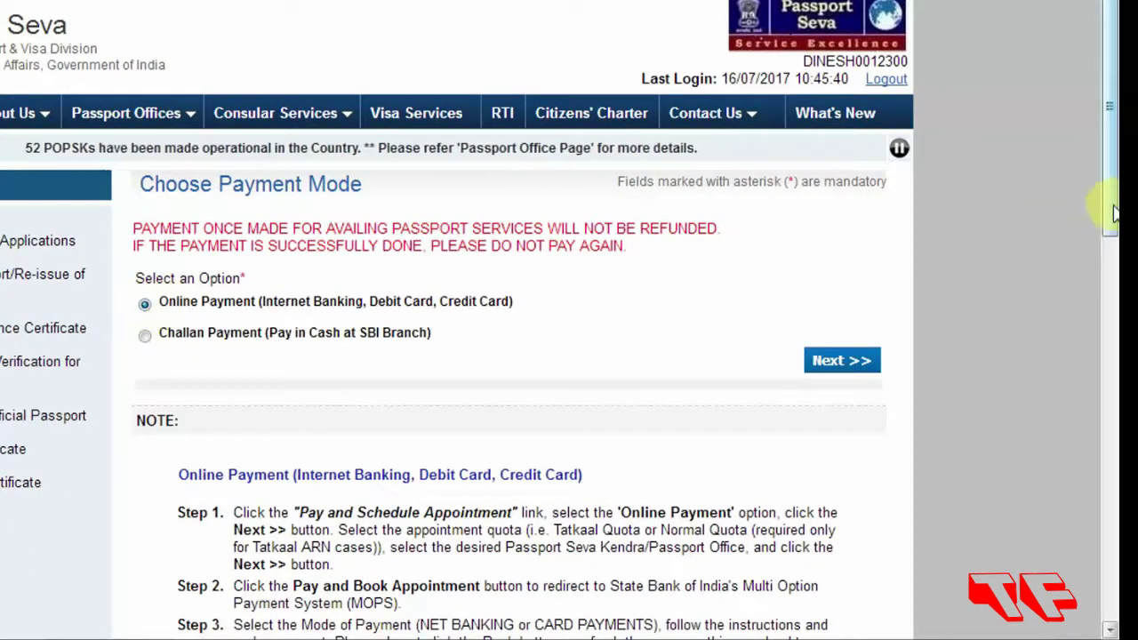
pyautogui.moveTo(1111, 210); pyautogui.dragTo(1045, 478)
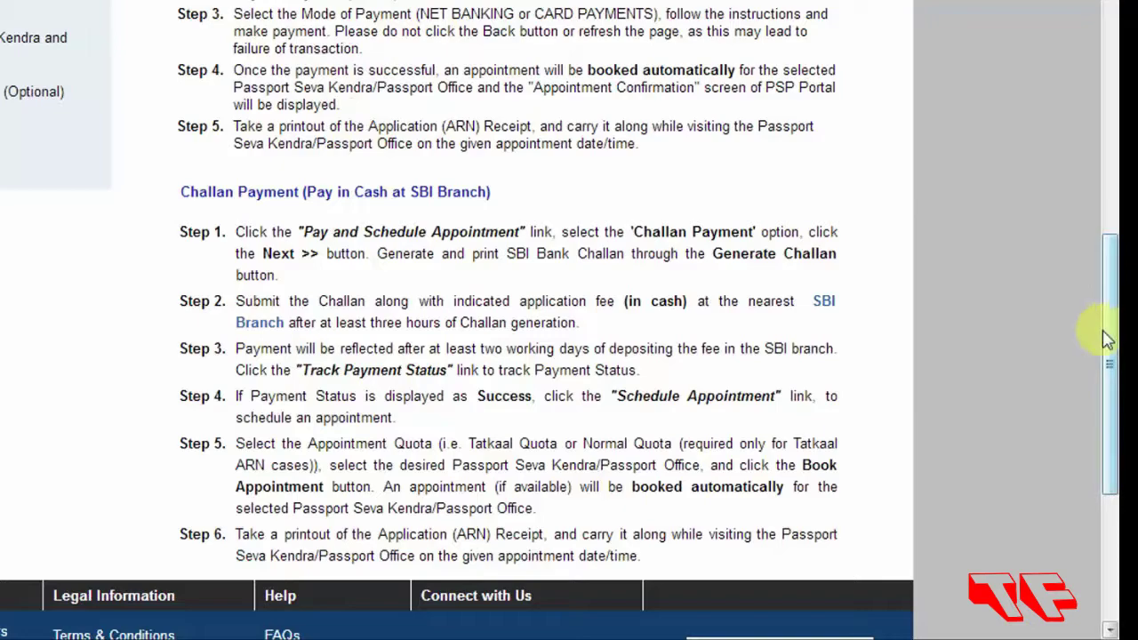
pyautogui.moveTo(1112, 329); pyautogui.dragTo(1111, 100)
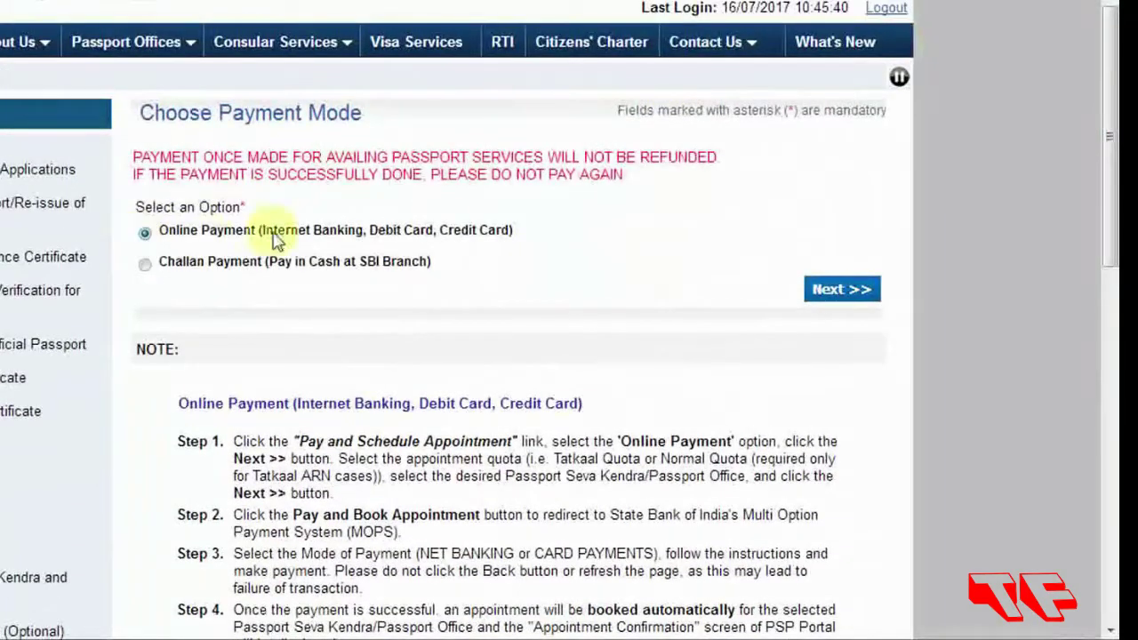
pyautogui.click(842, 291)
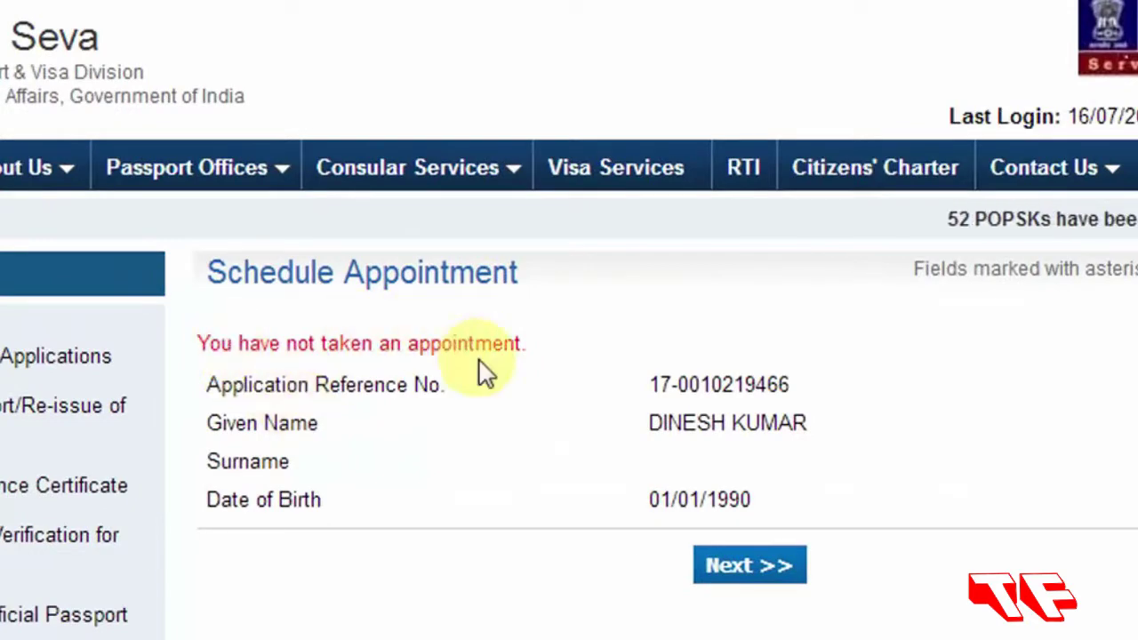
# Pick PSK Lucknow as the location, enter the verification characters, and submit.
pyautogui.click(754, 578)
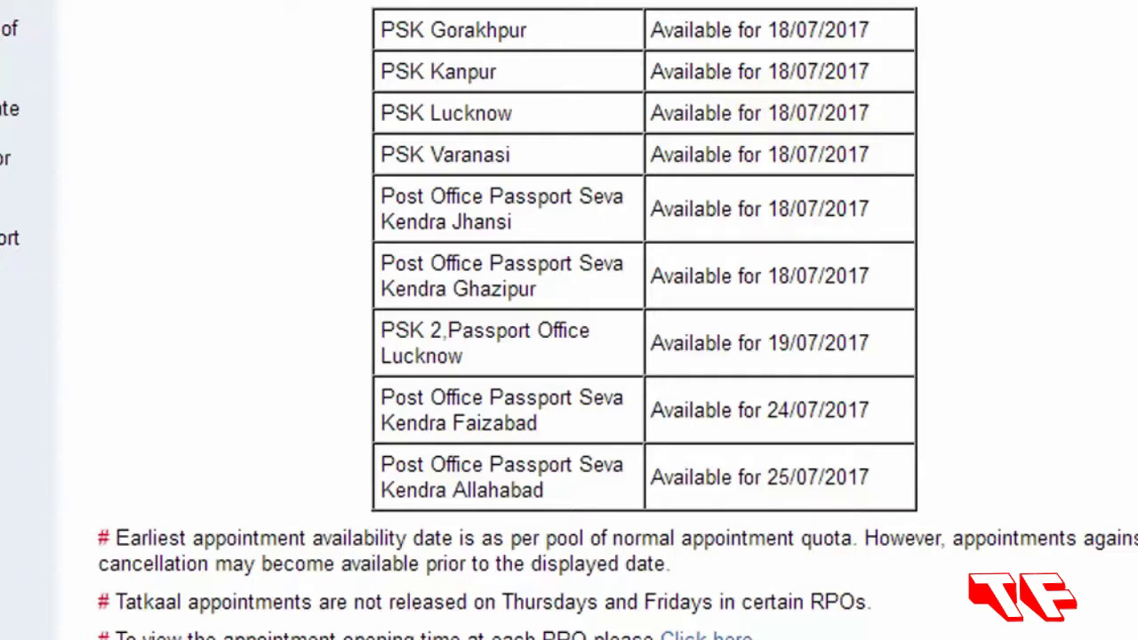
pyautogui.scroll(-4, 569, 320)
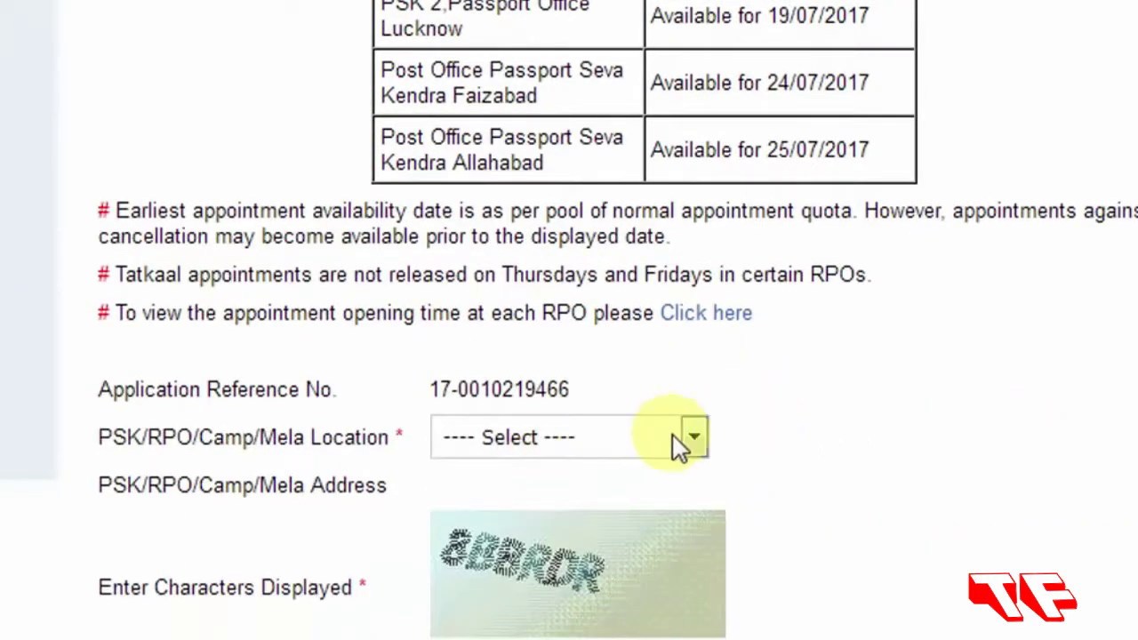
pyautogui.click(690, 440)
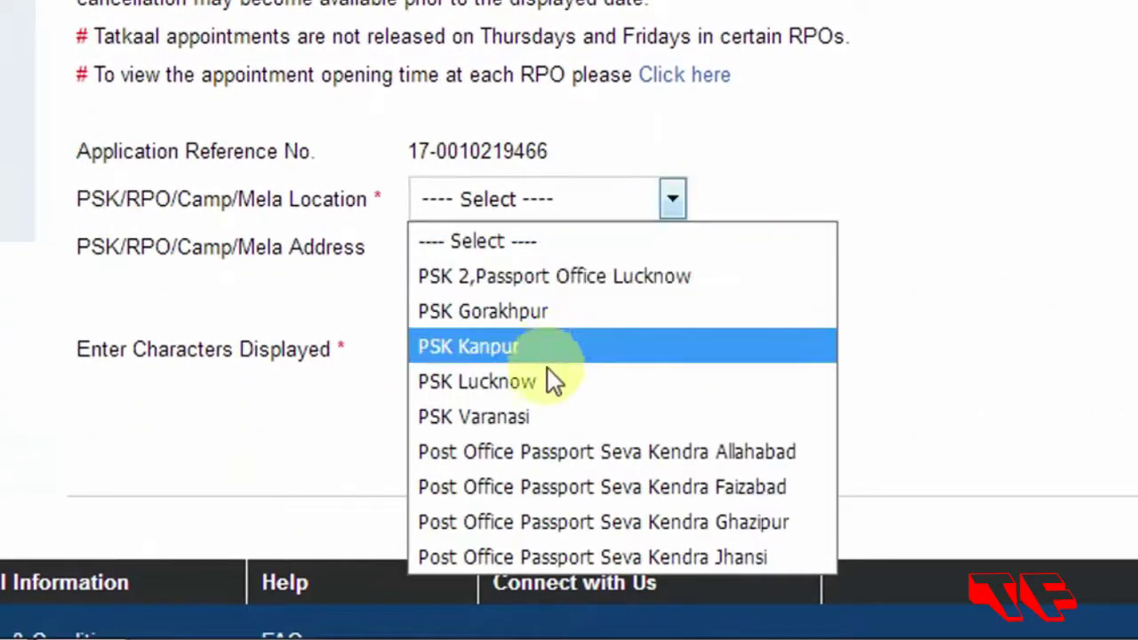
pyautogui.click(524, 382)
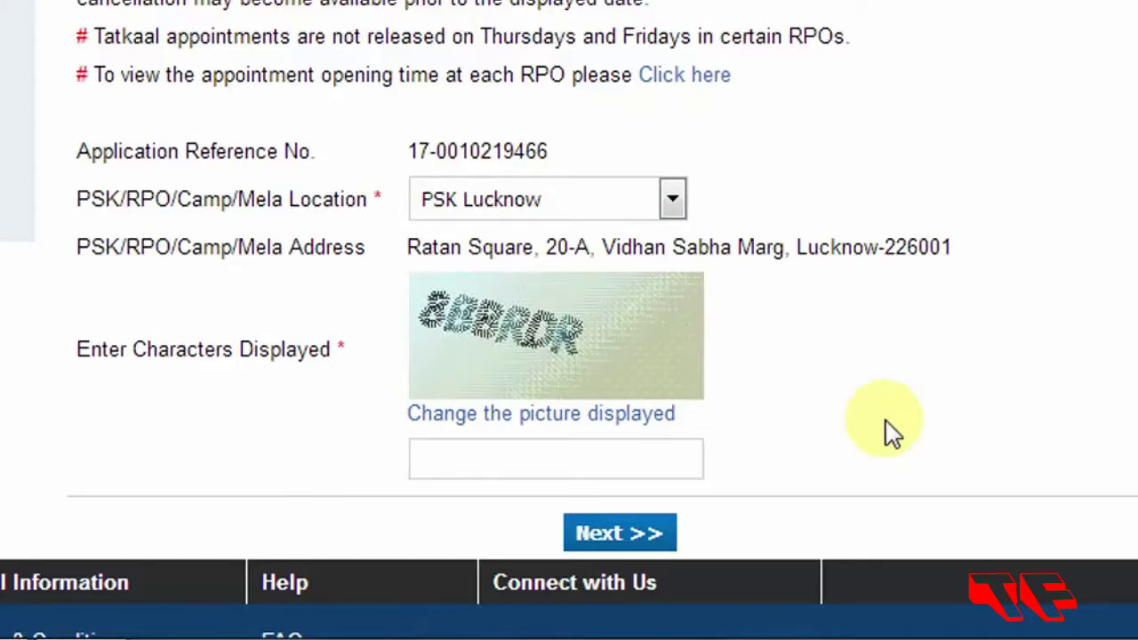
pyautogui.write('8')
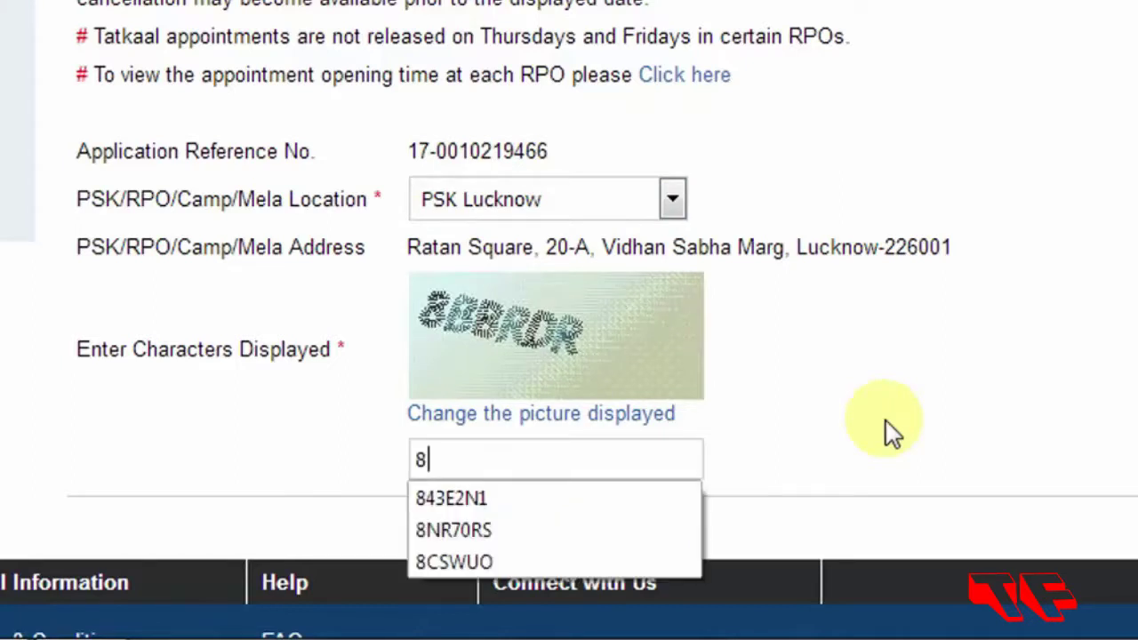
pyautogui.write('BBRDR')
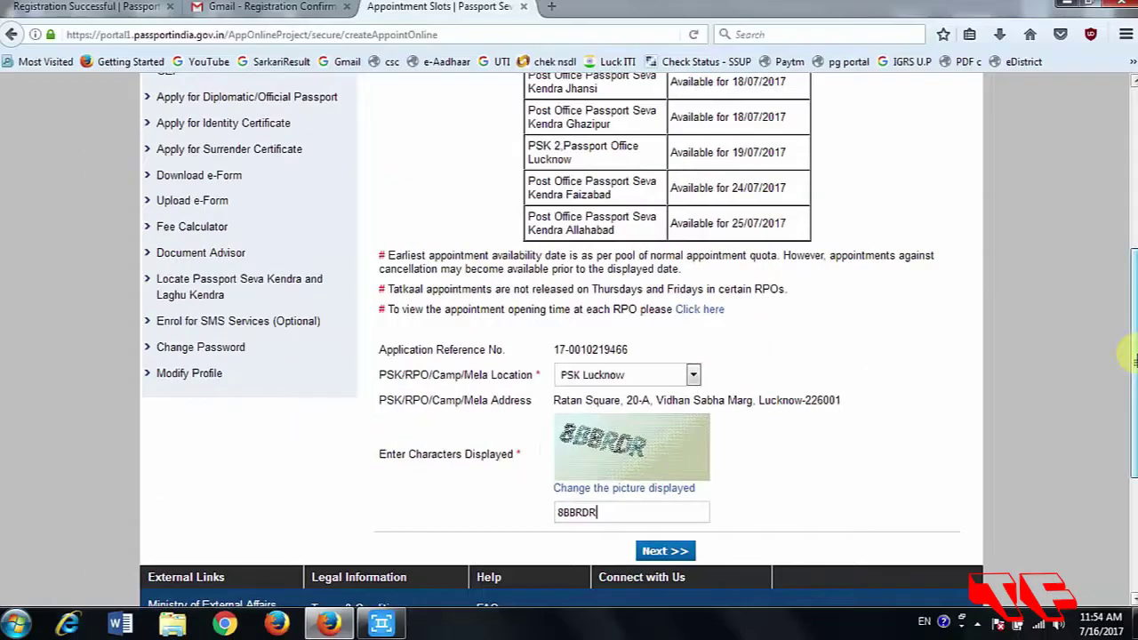
pyautogui.scroll(-3, 1136, 361)
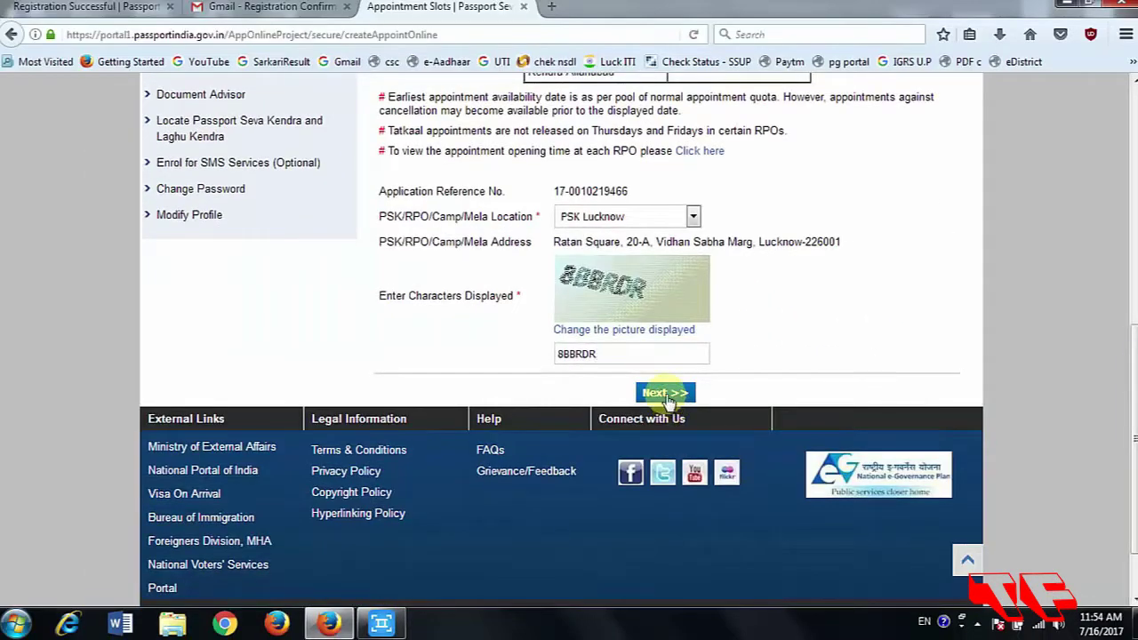
pyautogui.click(665, 393)
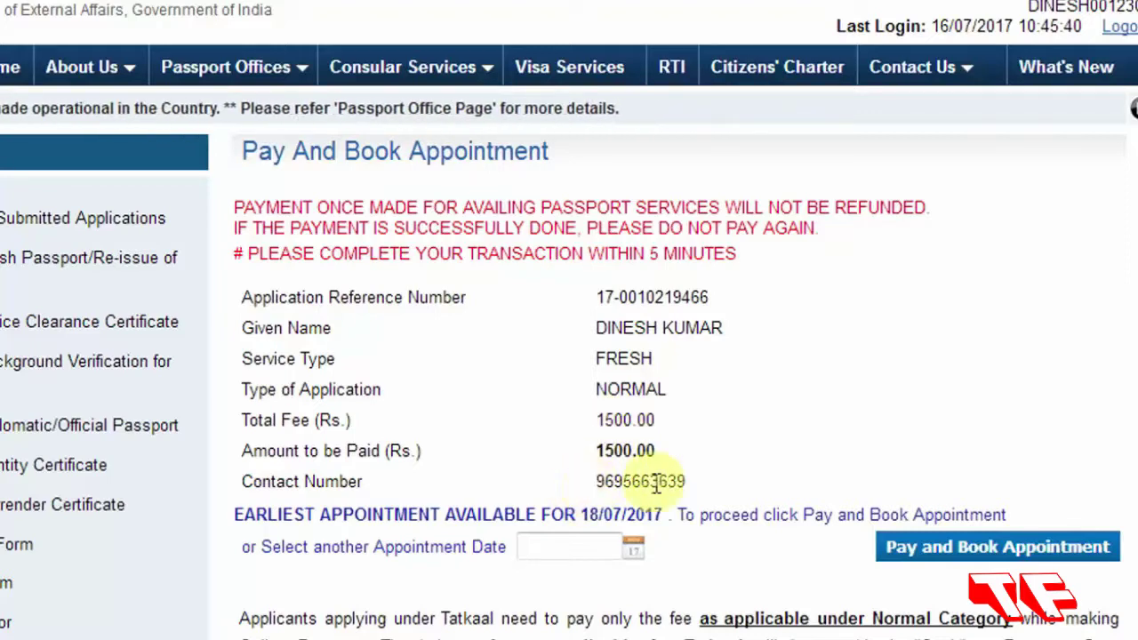
# Review the 1500.00 fee and earliest appointment date of 18/07/2017.
pyautogui.scroll(-1, 570, 356)
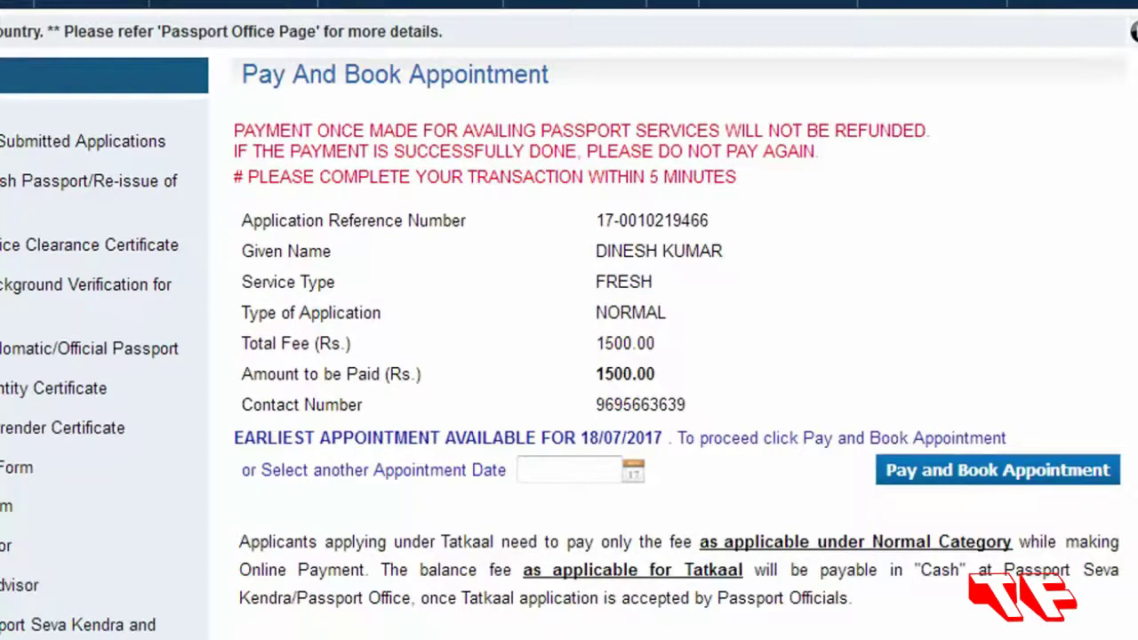
pyautogui.scroll(-3, 560, 178)
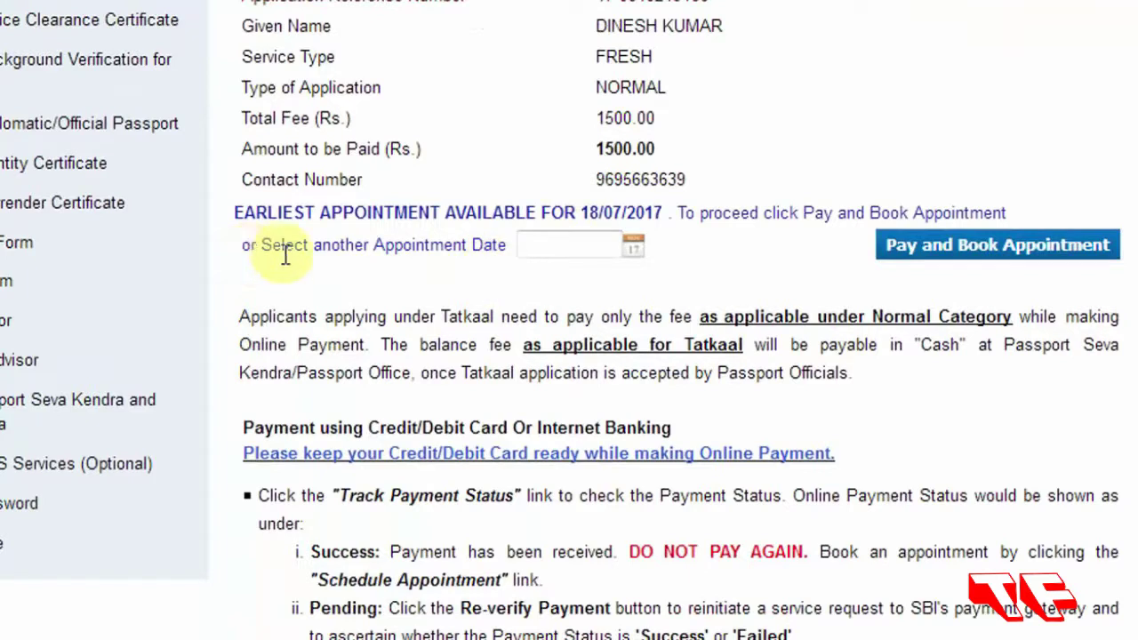
pyautogui.click(560, 242)
pyautogui.moveTo(572, 114); pyautogui.dragTo(414, 94)
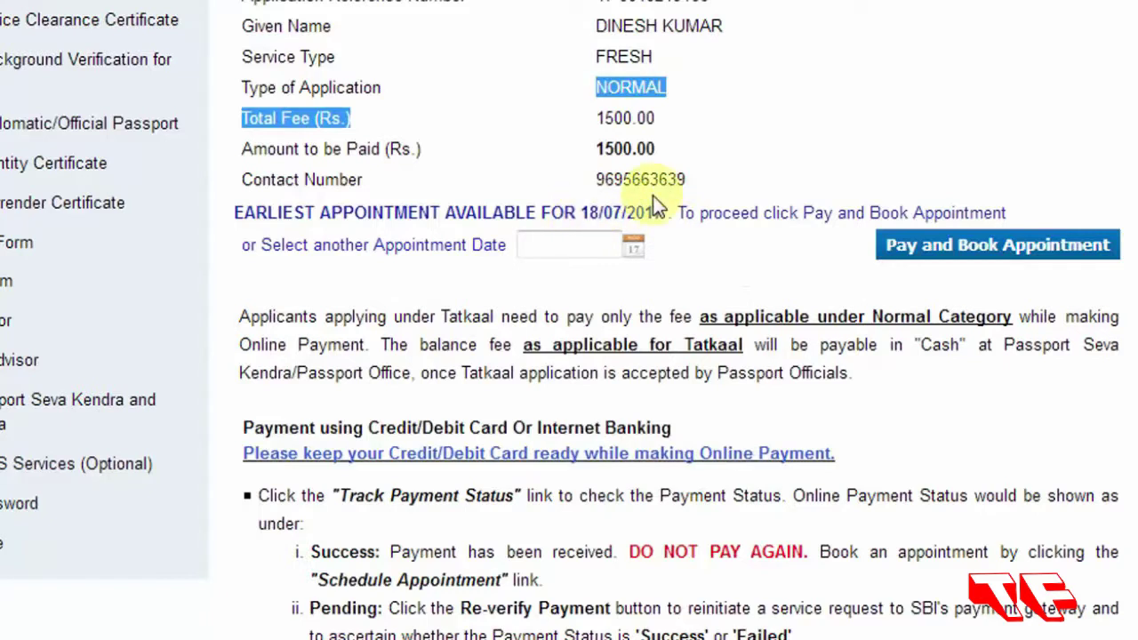
pyautogui.click(755, 140)
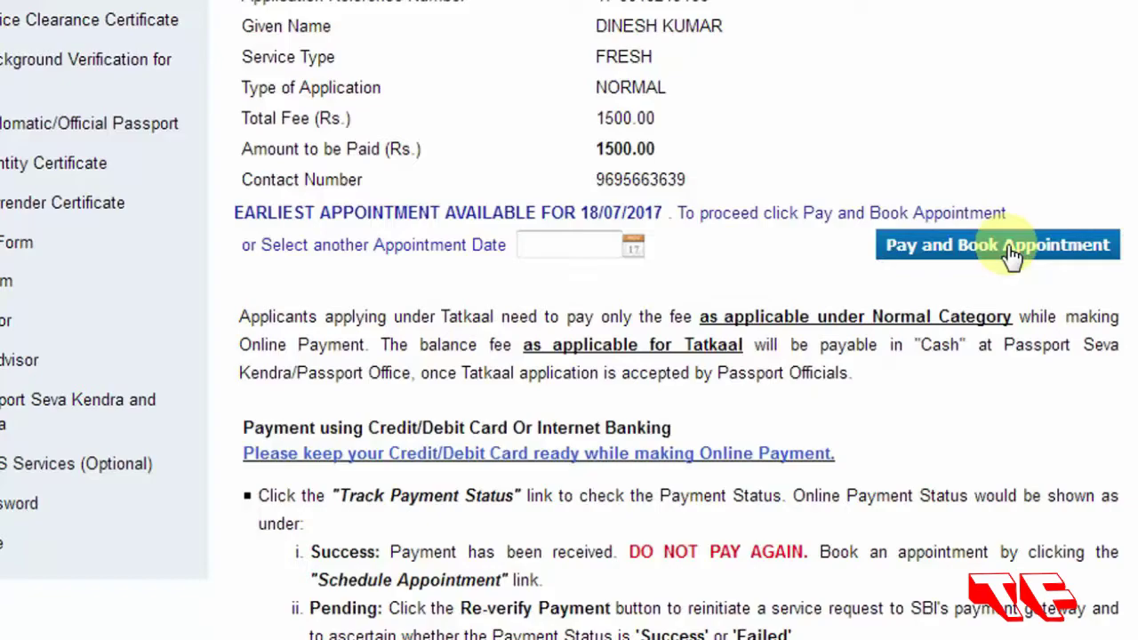
pyautogui.scroll(-10, 569, 321)
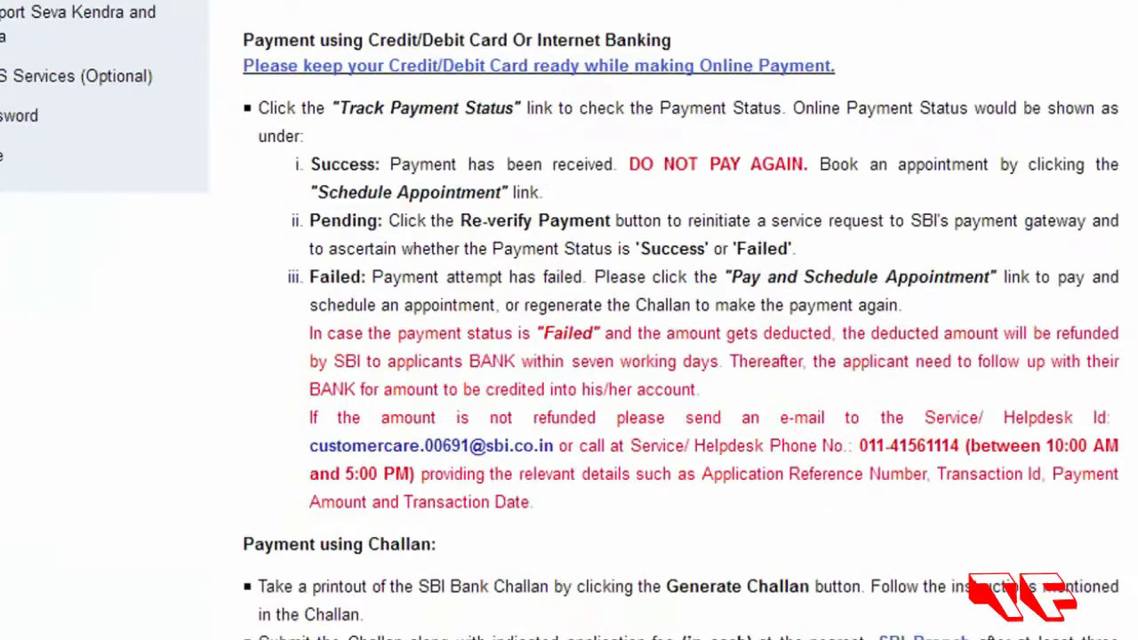
# Open View Saved/Submitted Applications from the Services sidebar.
pyautogui.scroll(8, 569, 320)
pyautogui.scroll(4, 560, 375)
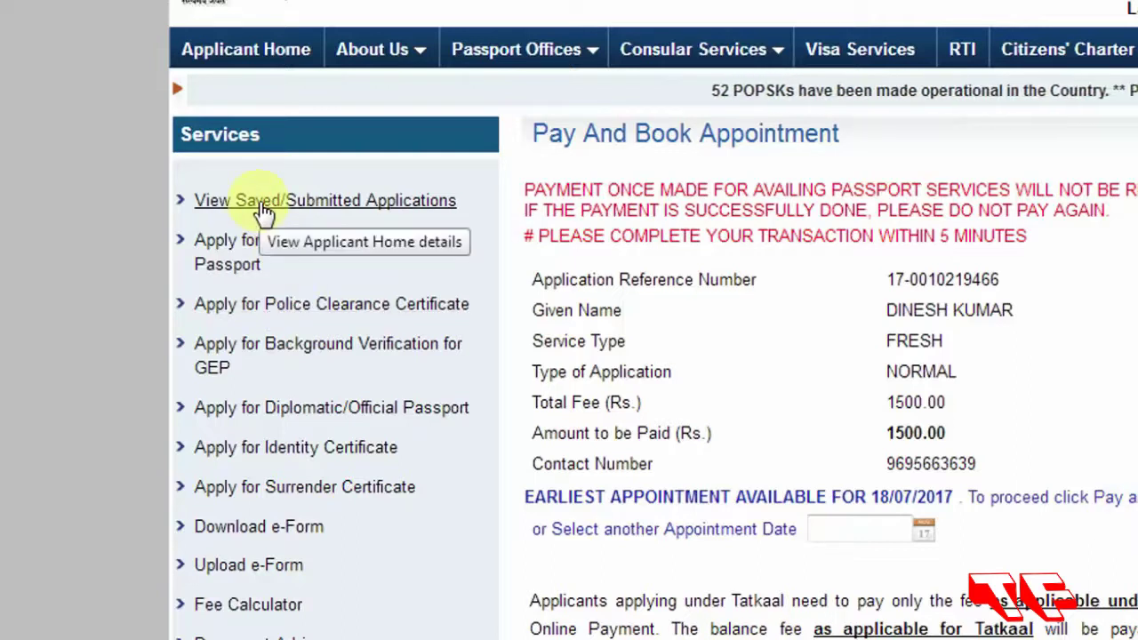
pyautogui.click(264, 210)
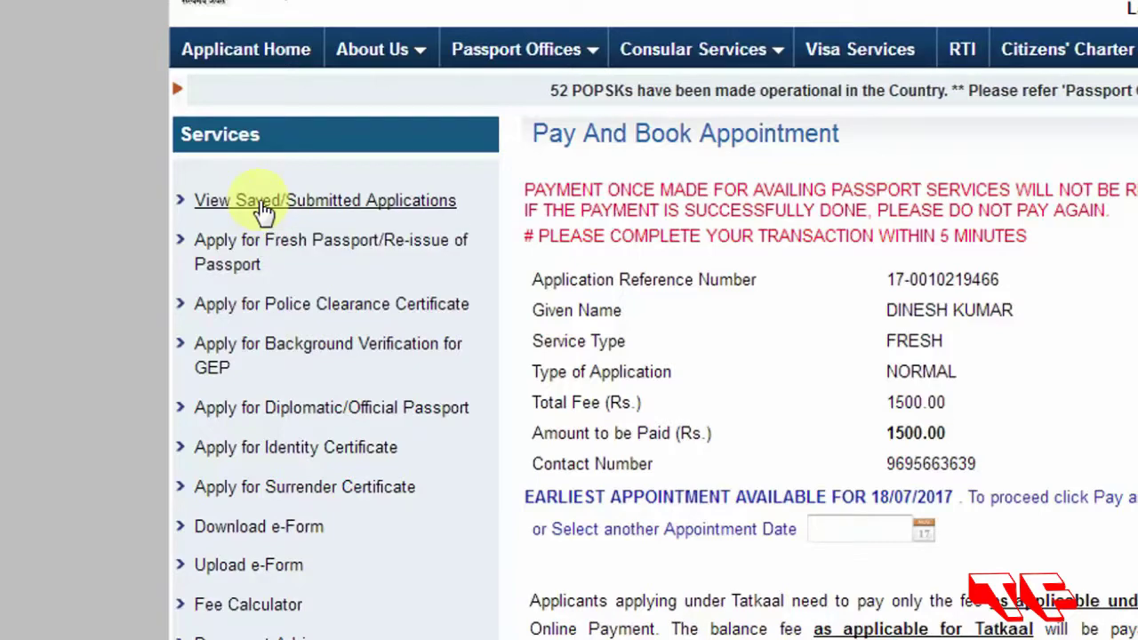